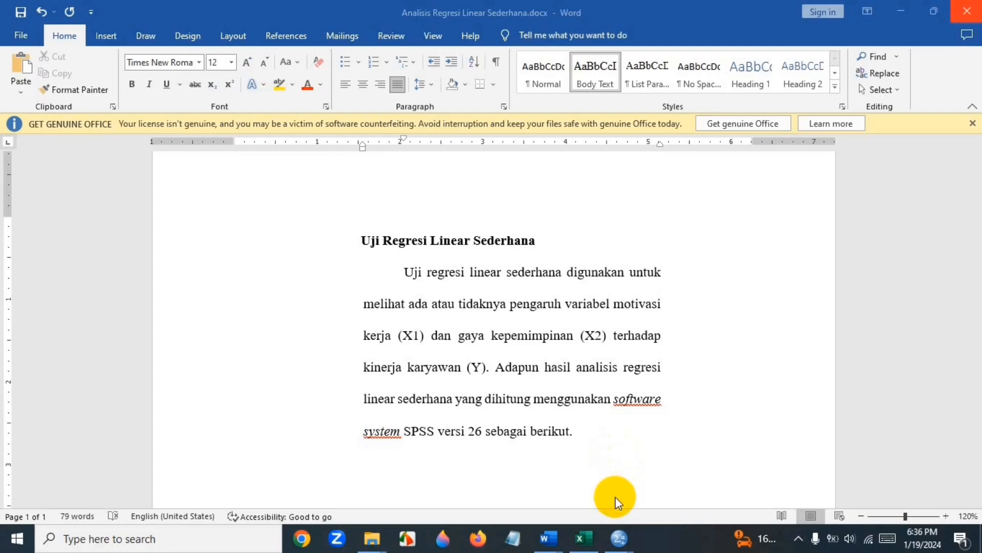
- Switch to the Excel workbook "data kuesioner youtube.xlsx" and copy the X1, X2 and Y values in A2:C58, without the header row
{"action": "mouse_move", "coordinate": [588, 543]}
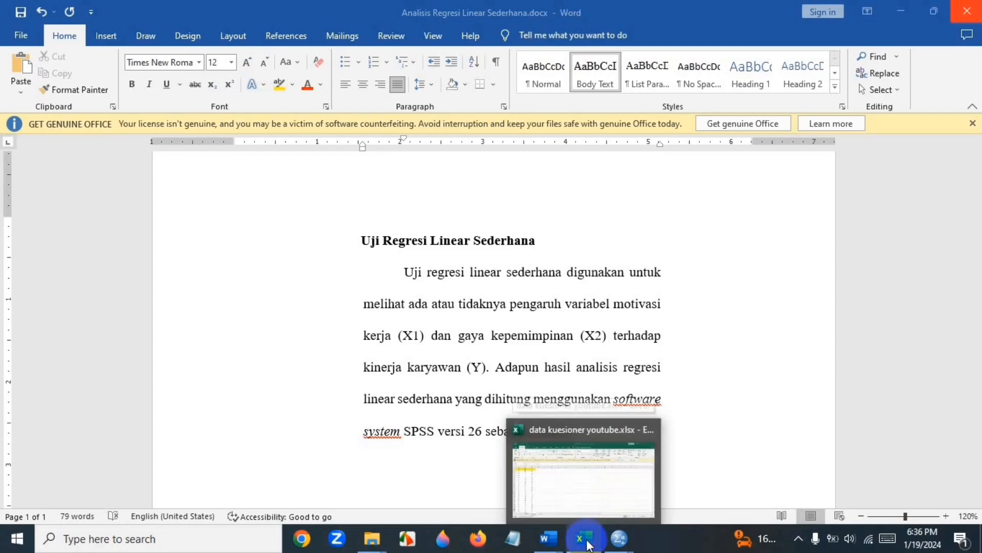
{"action": "left_click", "coordinate": [584, 540]}
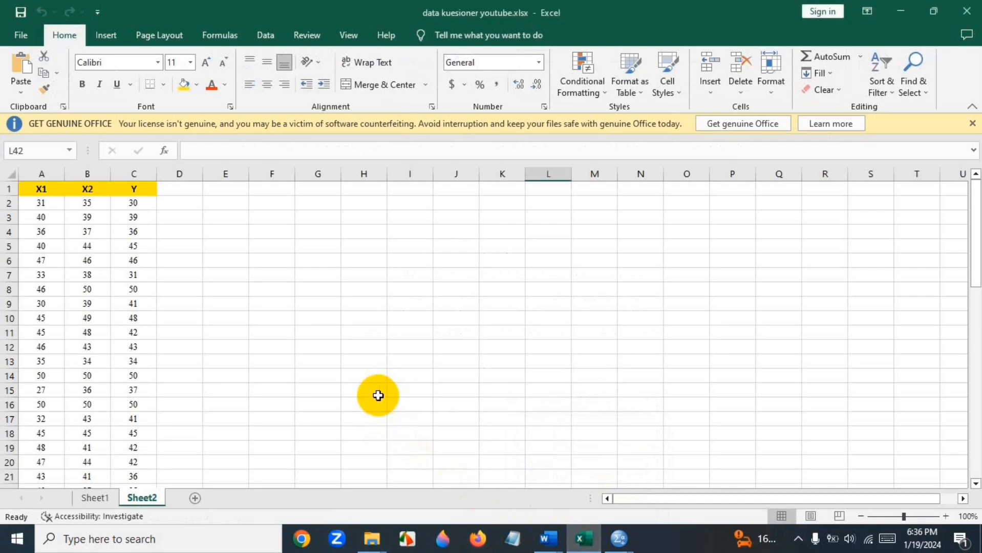
{"action": "left_click", "coordinate": [31, 206]}
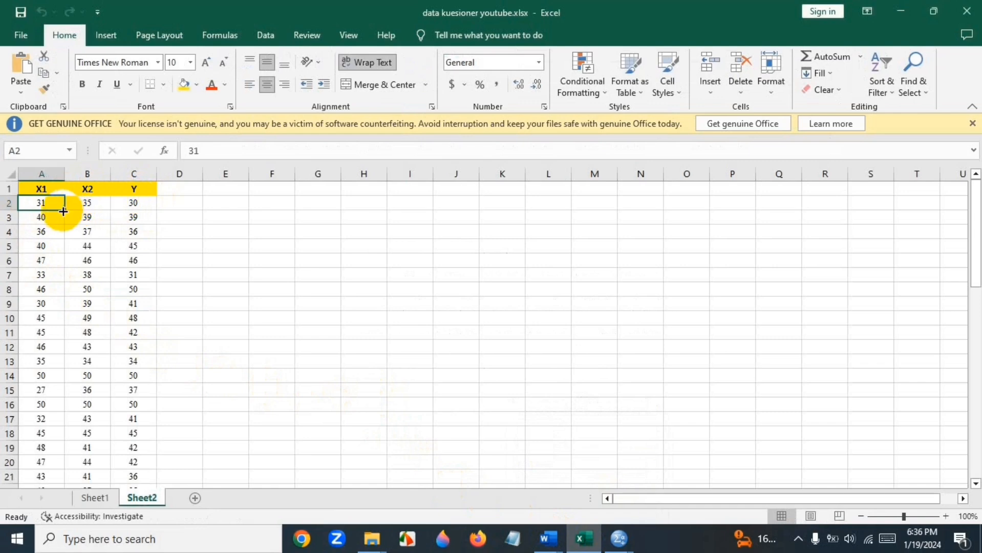
{"action": "left_click", "coordinate": [41, 188]}
{"action": "left_click_drag", "start_coordinate": [49, 200], "coordinate": [141, 452]}
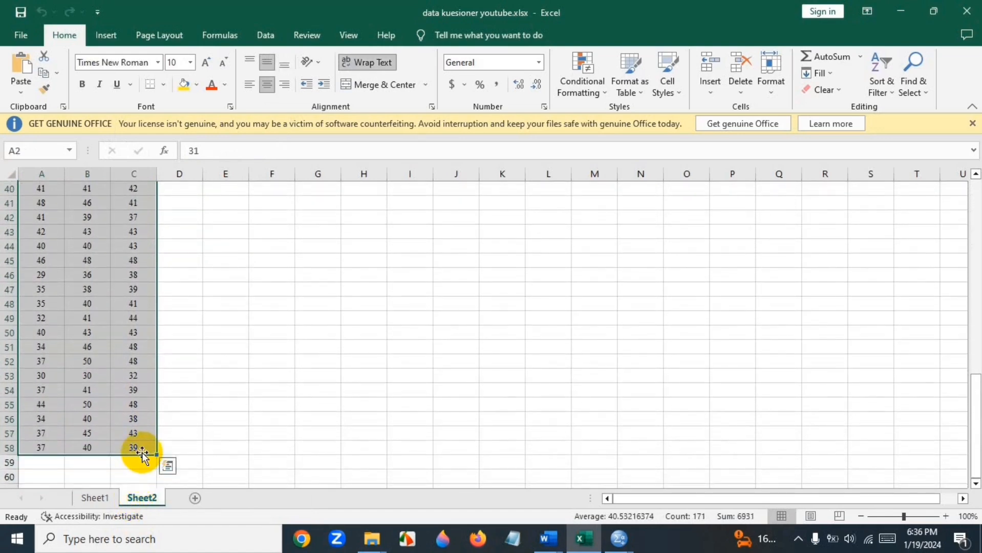
{"action": "key", "text": "ctrl+c"}
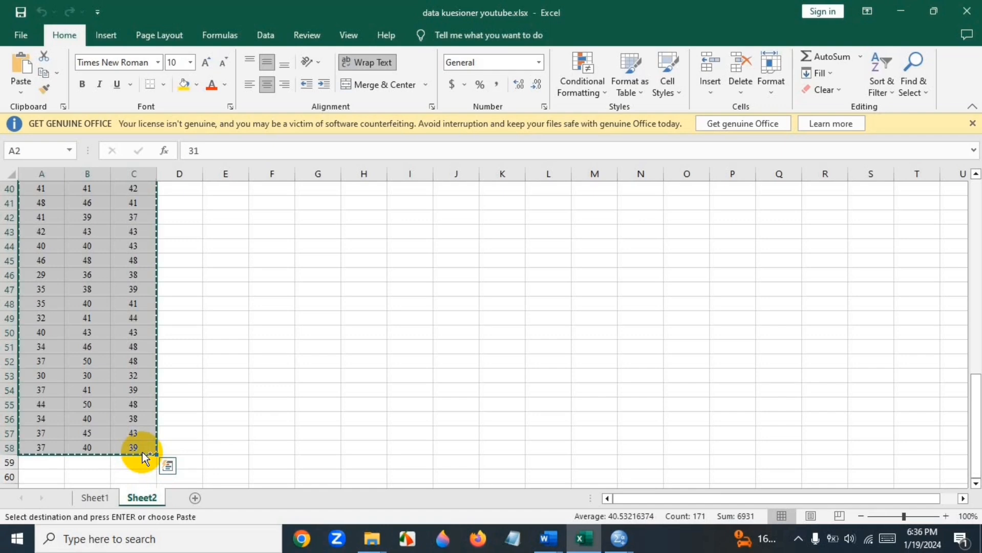
- Switch to the empty SPSS dataset and paste the copied values into Data View starting at the first cell
{"action": "left_click", "coordinate": [617, 536]}
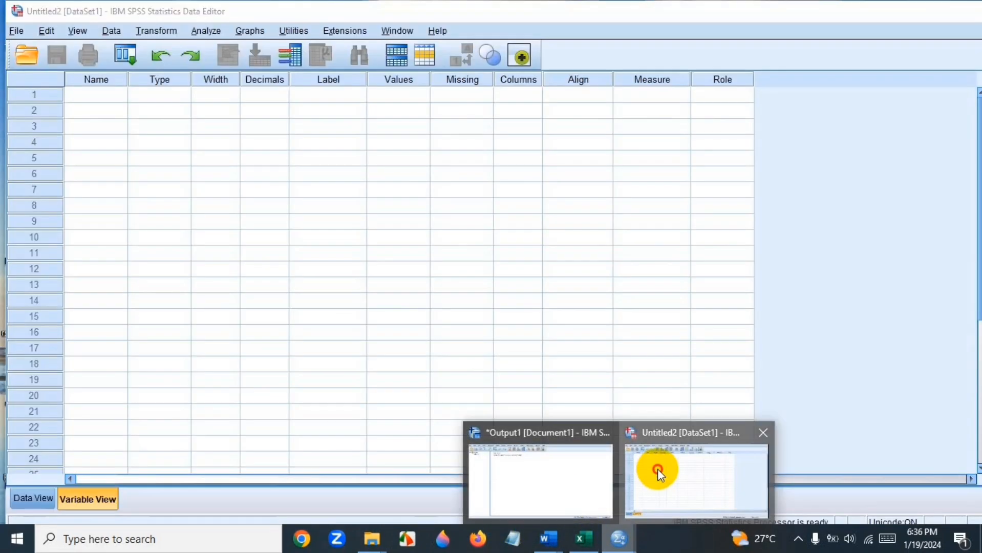
{"action": "left_click", "coordinate": [658, 469]}
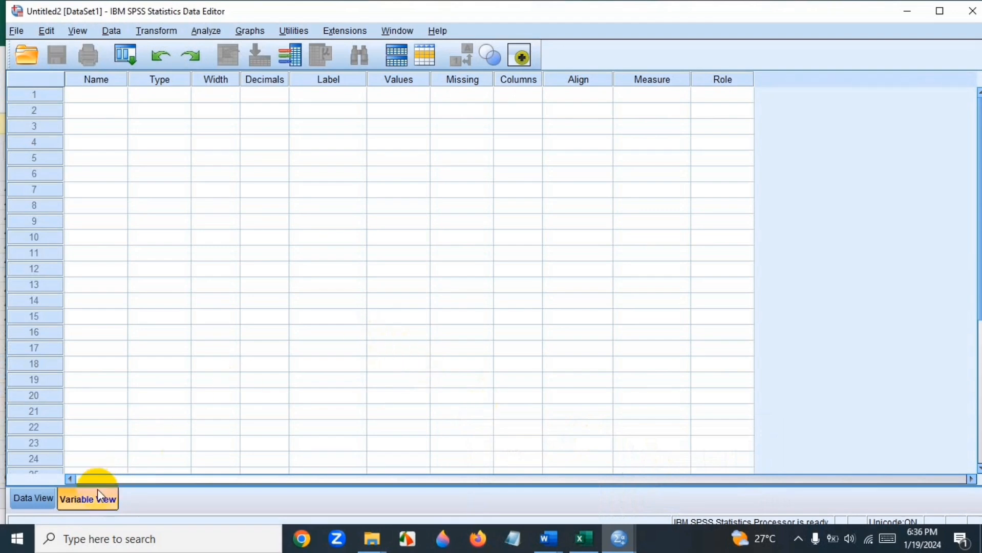
{"action": "left_click", "coordinate": [34, 497]}
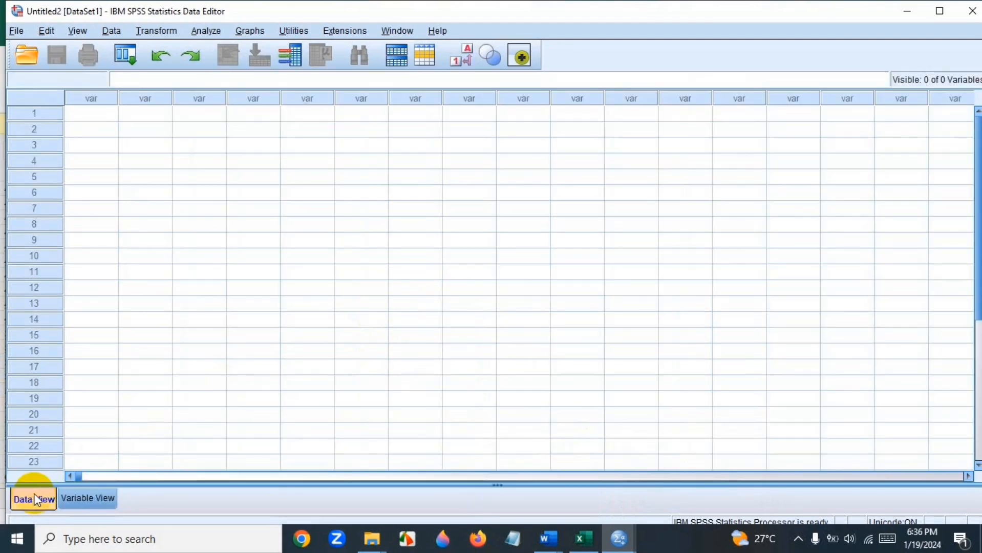
{"action": "left_click", "coordinate": [99, 113]}
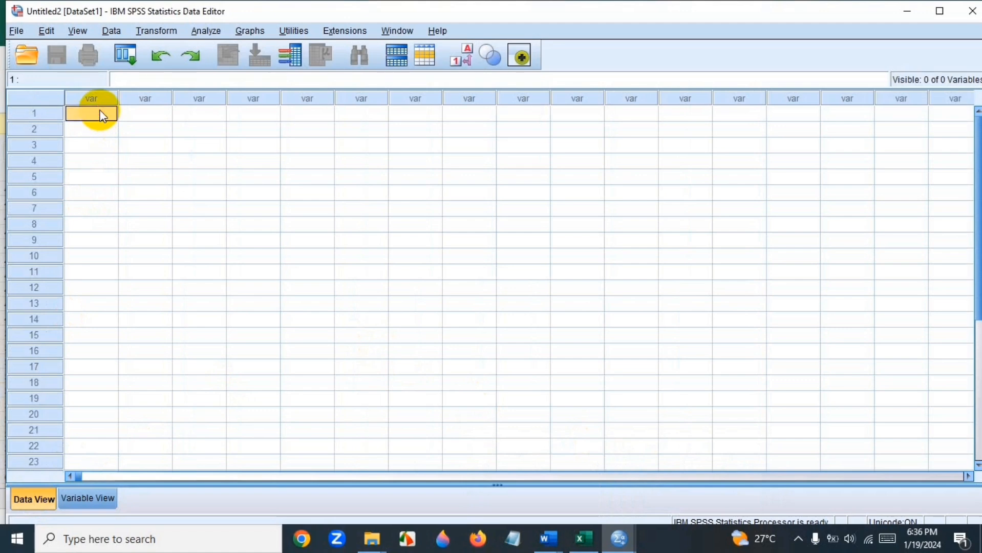
{"action": "key", "text": "ctrl+v"}
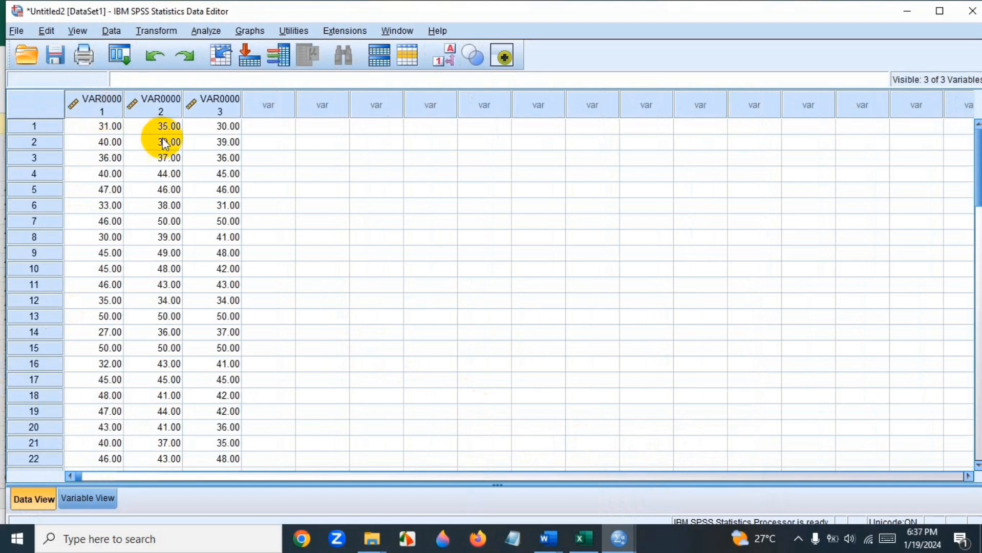
- Name the three pasted variables x1, x2 and y in Variable View
{"action": "left_click", "coordinate": [90, 496]}
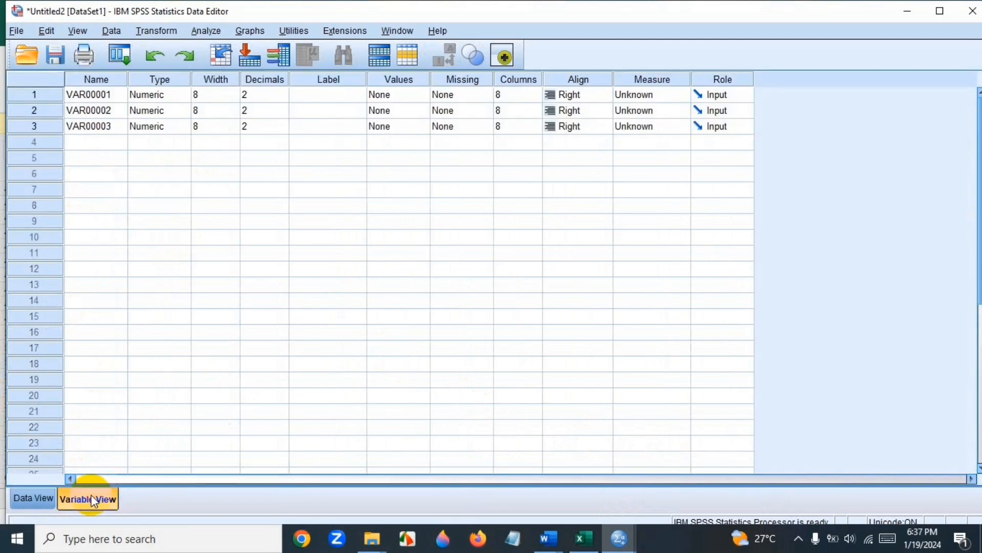
{"action": "left_click", "coordinate": [95, 94]}
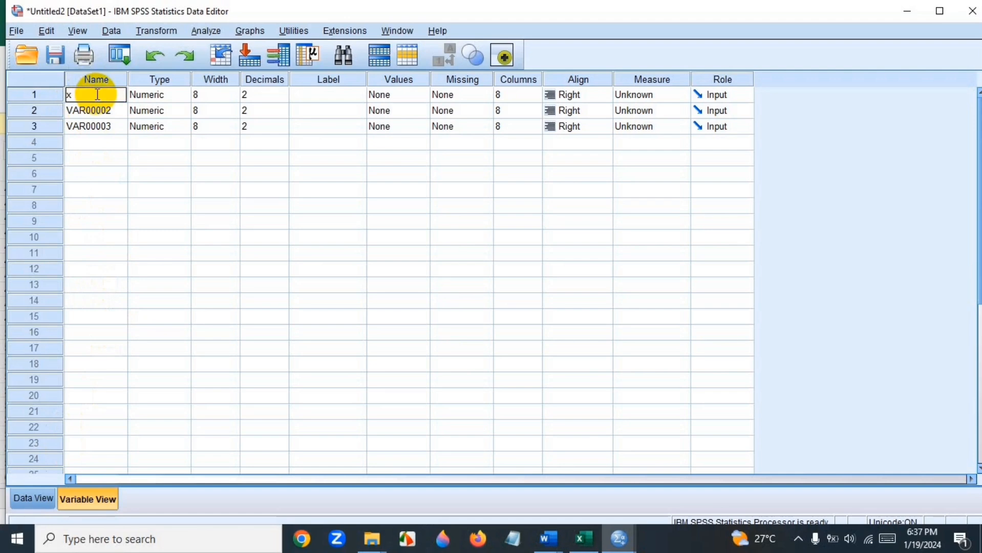
{"action": "left_click", "coordinate": [88, 110]}
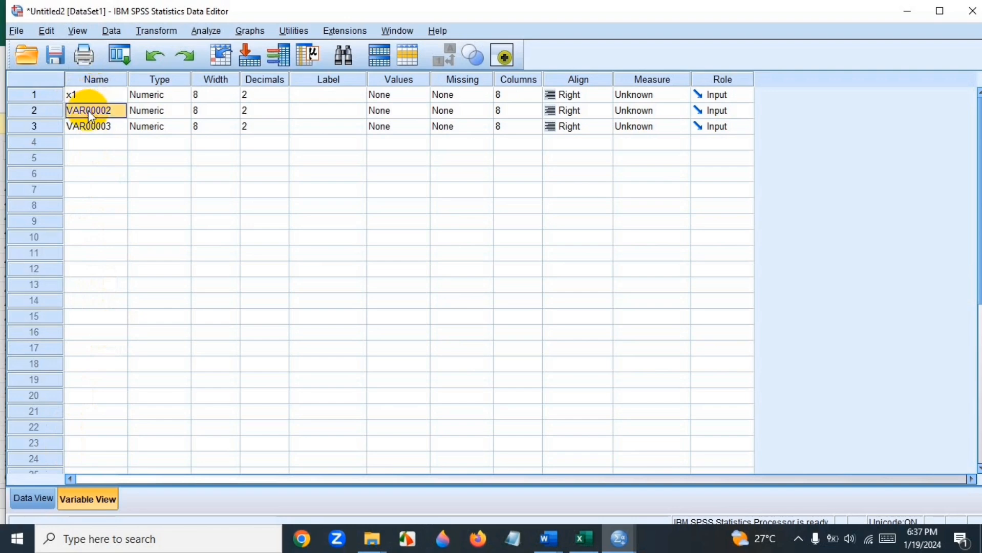
{"action": "type", "text": "x2"}
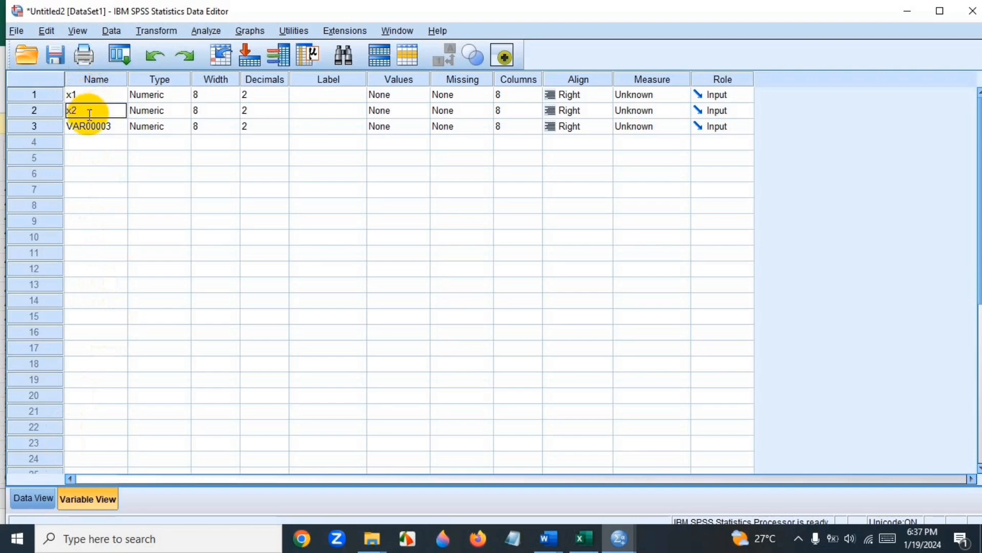
{"action": "left_click", "coordinate": [88, 128]}
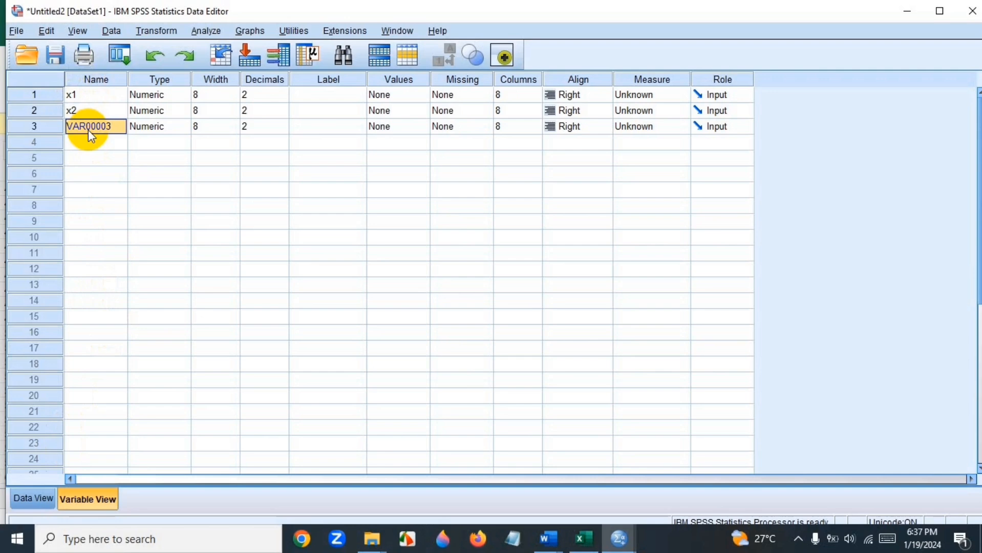
{"action": "type", "text": "y"}
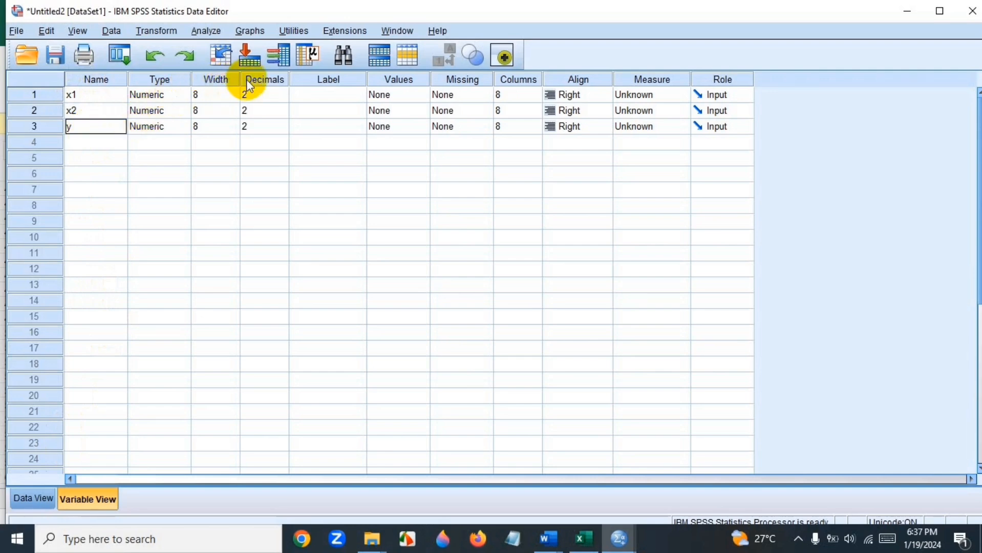
- Set the number of decimals to 0 for the variables x1, x2 and y
{"action": "left_click", "coordinate": [279, 93]}
{"action": "left_click", "coordinate": [281, 93]}
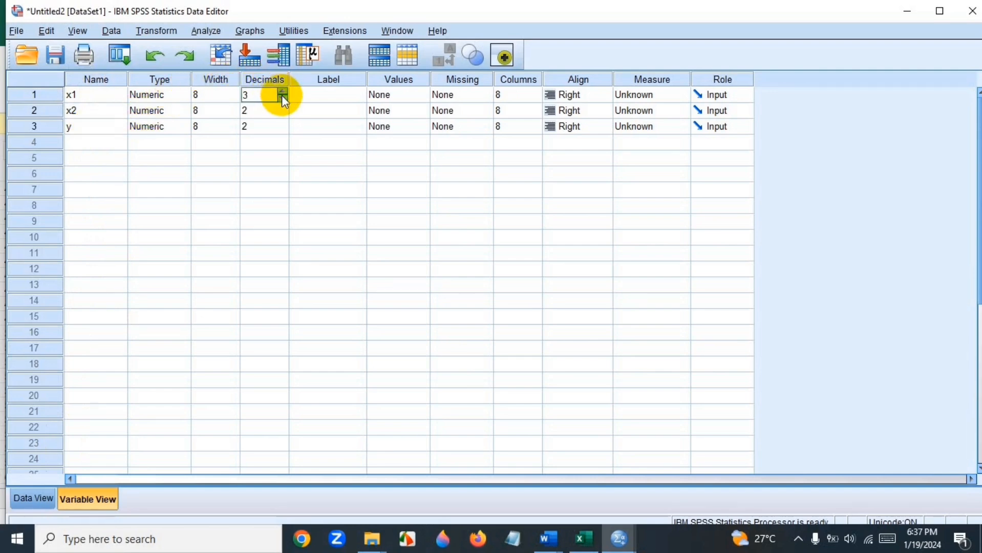
{"action": "left_click", "coordinate": [282, 97]}
{"action": "left_click", "coordinate": [281, 98]}
{"action": "left_click", "coordinate": [282, 97]}
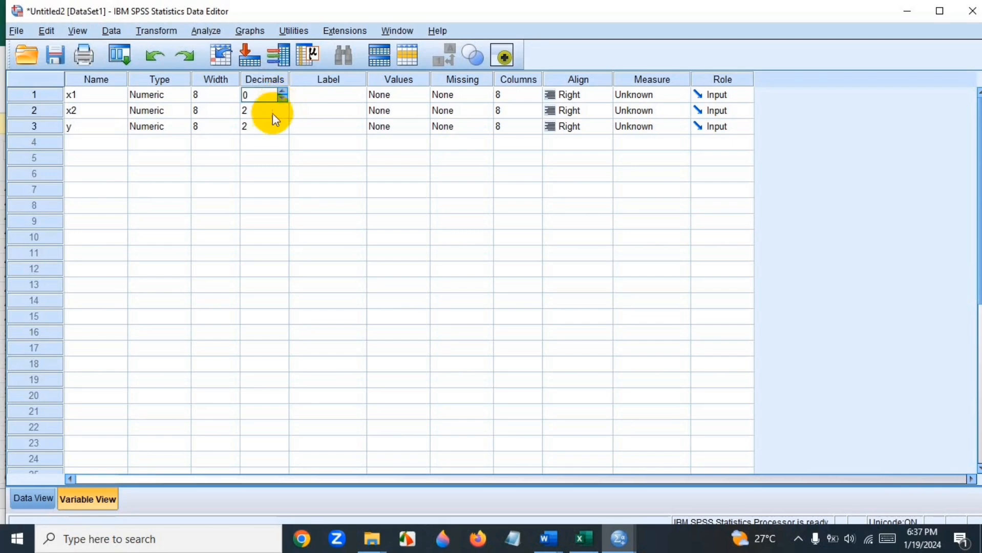
{"action": "left_click", "coordinate": [258, 109]}
{"action": "left_click", "coordinate": [282, 114]}
{"action": "left_click", "coordinate": [282, 115]}
{"action": "left_click", "coordinate": [260, 126]}
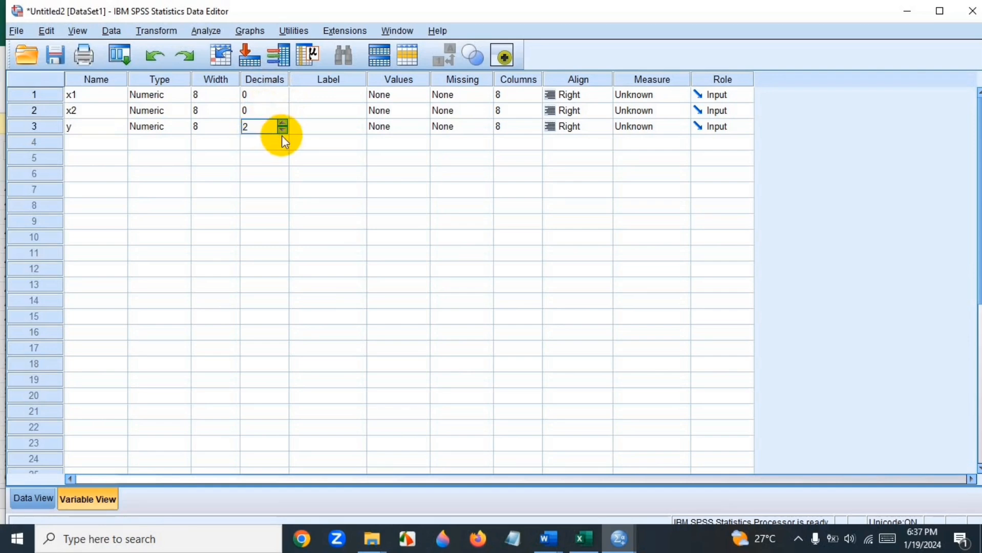
{"action": "left_click", "coordinate": [286, 131]}
{"action": "left_click", "coordinate": [285, 131]}
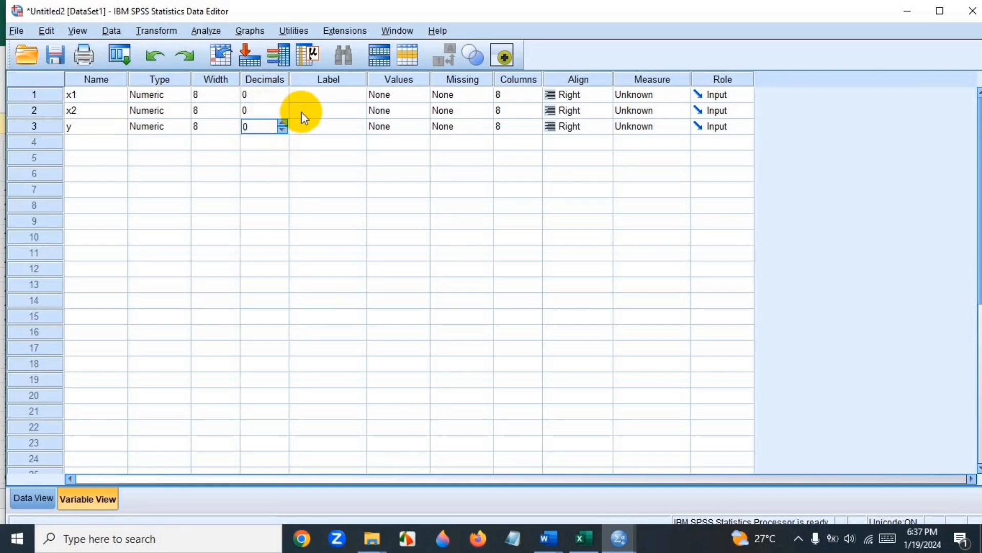
- Label x1 as "motivasi kerja", x2 as "gaya kepemimpinan" and y as "kinerja karyawan"
{"action": "left_click", "coordinate": [325, 95]}
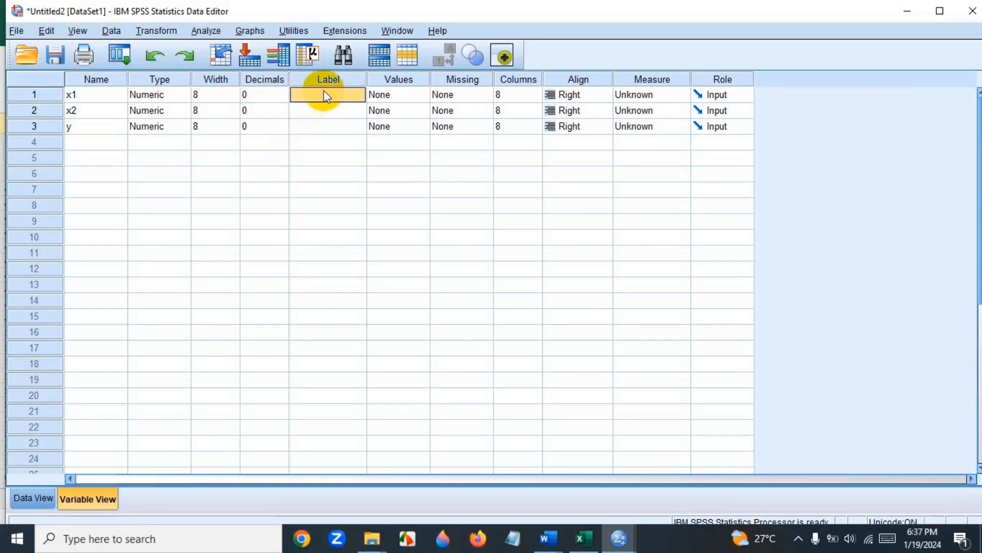
{"action": "type", "text": "motivas"}
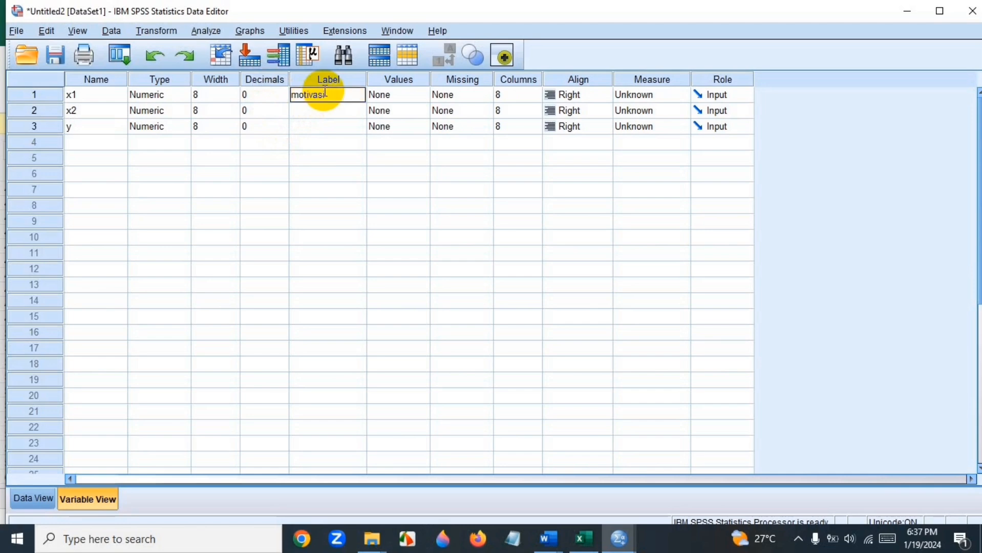
{"action": "type", "text": "i-kerja"}
{"action": "left_click", "coordinate": [314, 109]}
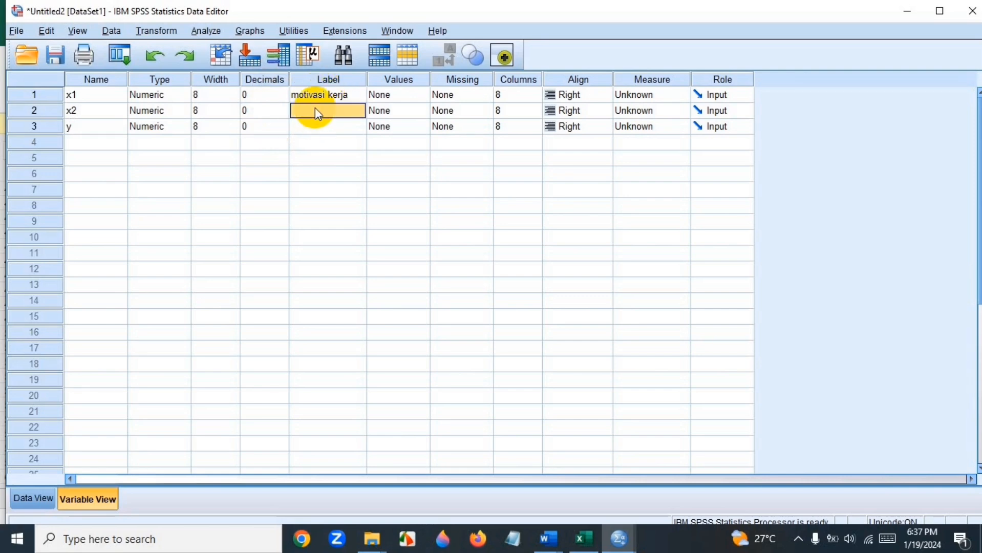
{"action": "type", "text": "ga"}
{"action": "type", "text": "ya"}
{"action": "type", "text": " kepemimpin"}
{"action": "type", "text": "an"}
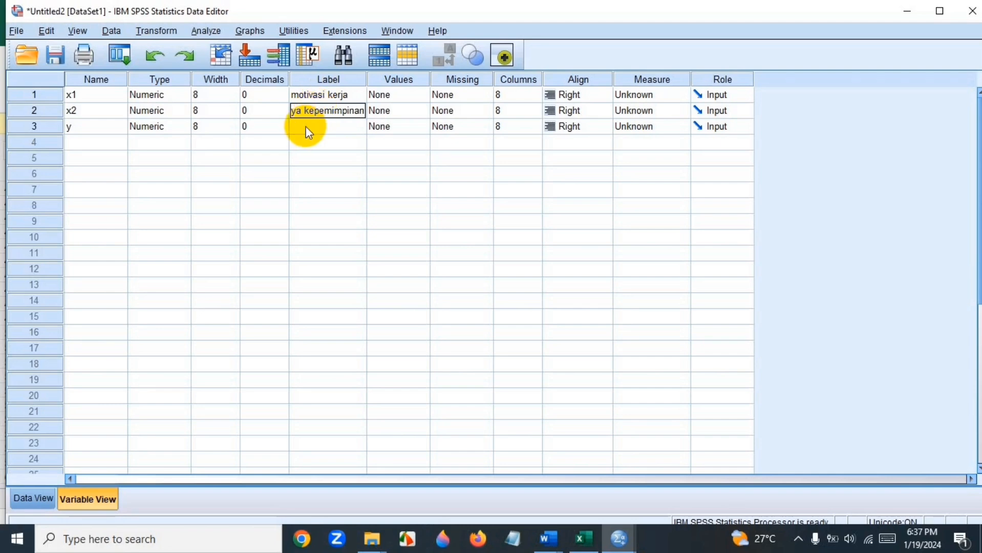
{"action": "left_click", "coordinate": [308, 131]}
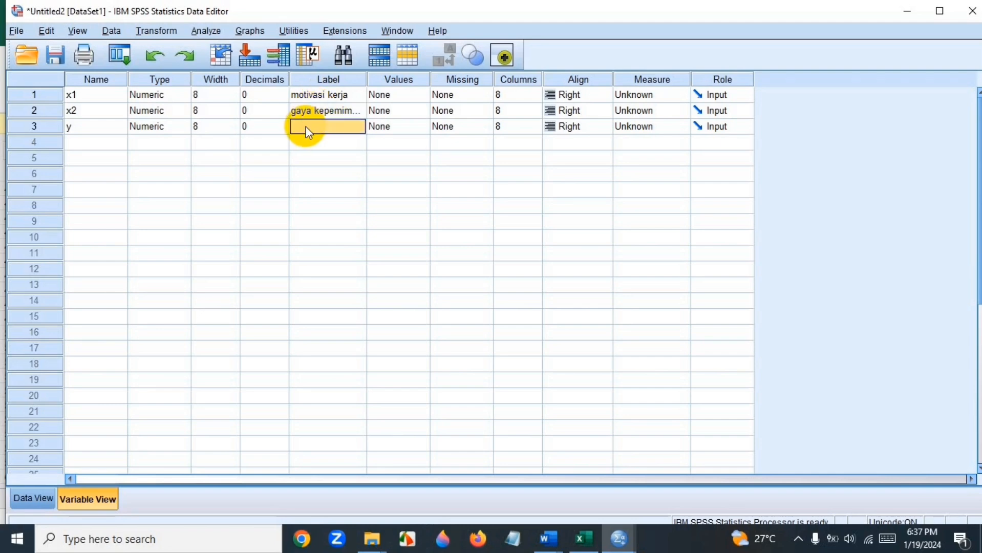
{"action": "type", "text": "kinerja karyawan"}
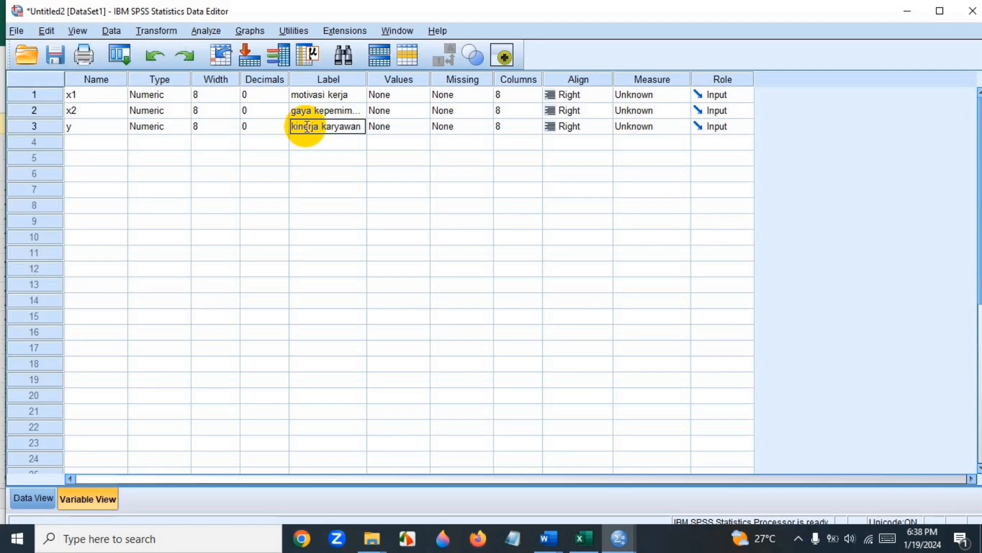
{"action": "left_click", "coordinate": [302, 178]}
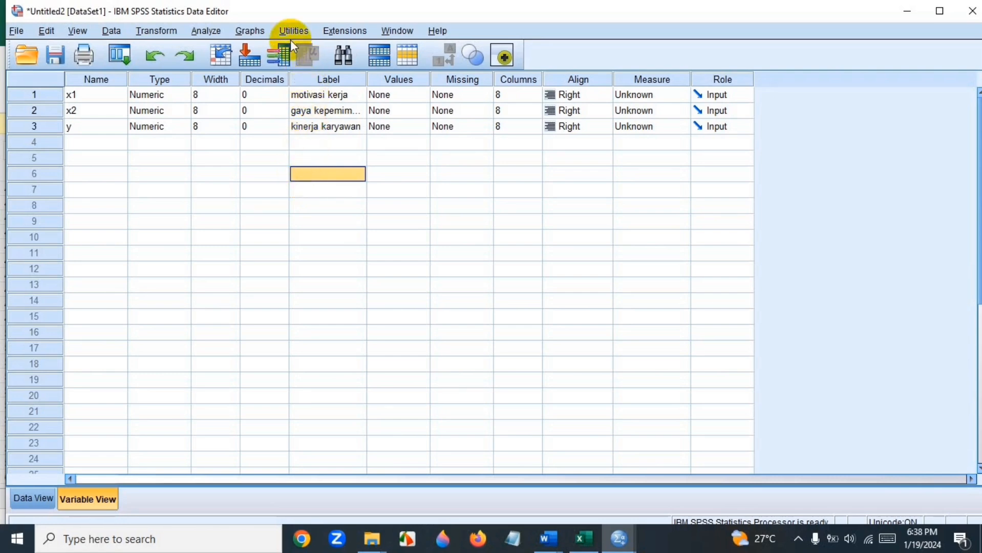
- Run a linear regression with kinerja karyawan [y] as dependent and motivasi kerja [x1] as independent variable, using the Enter method
{"action": "left_click", "coordinate": [204, 33]}
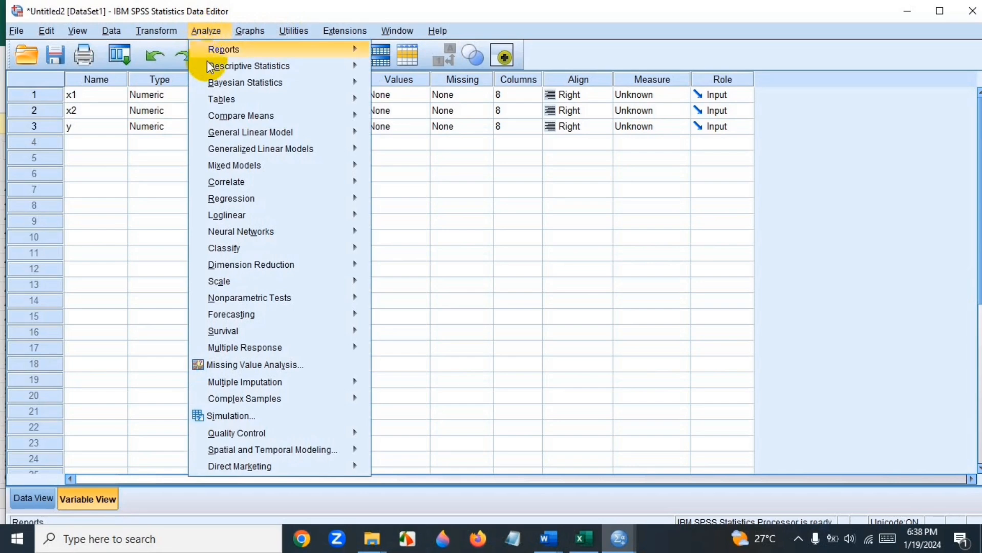
{"action": "mouse_move", "coordinate": [216, 204]}
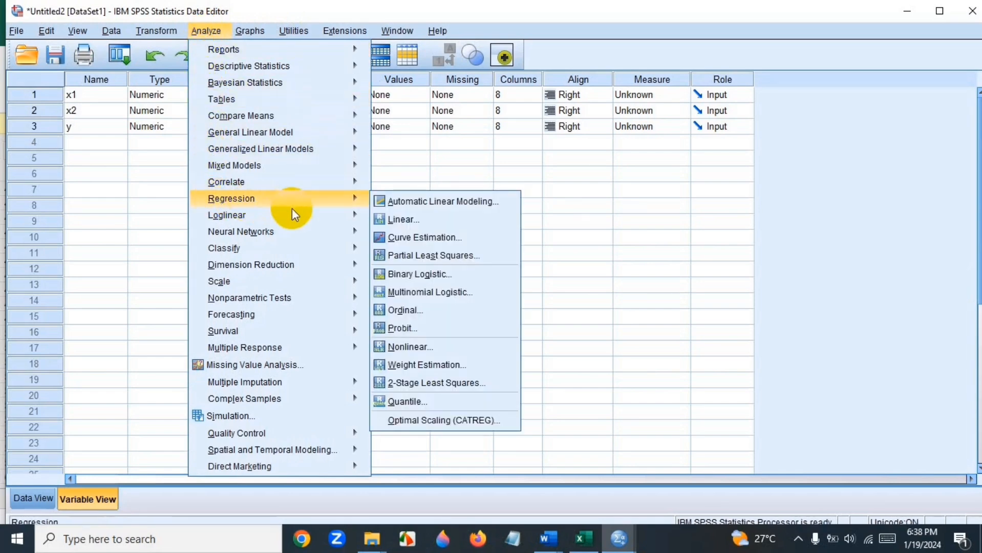
{"action": "left_click", "coordinate": [398, 220]}
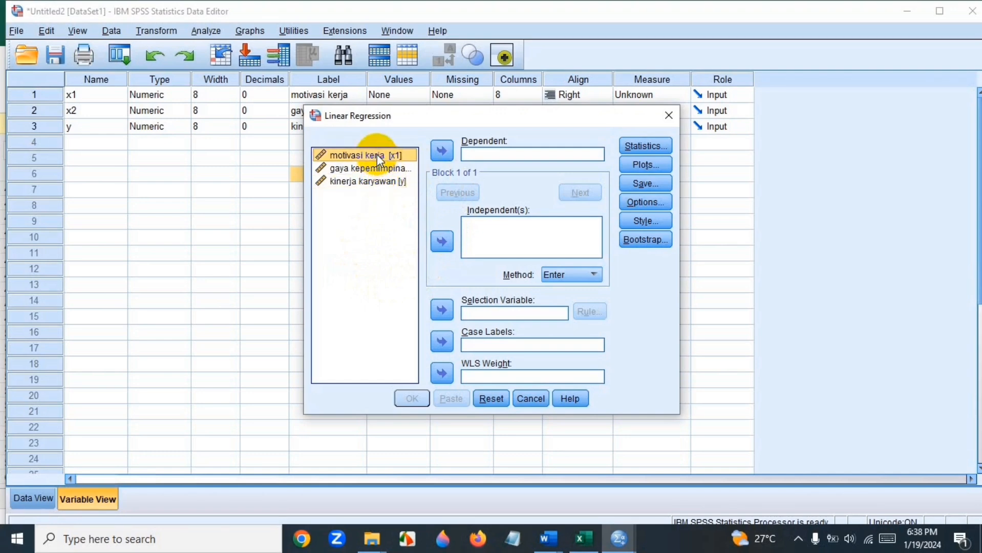
{"action": "left_click", "coordinate": [434, 248]}
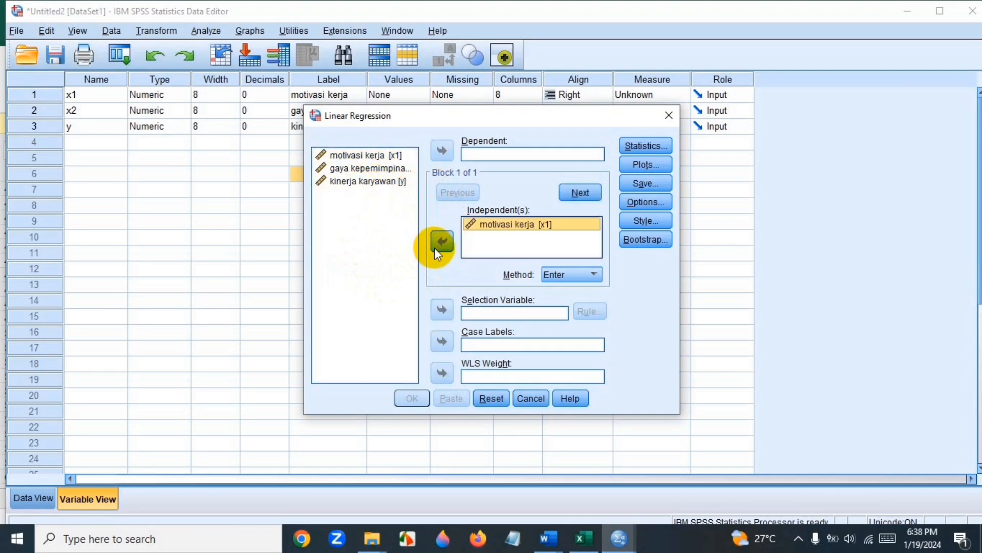
{"action": "left_click", "coordinate": [362, 183]}
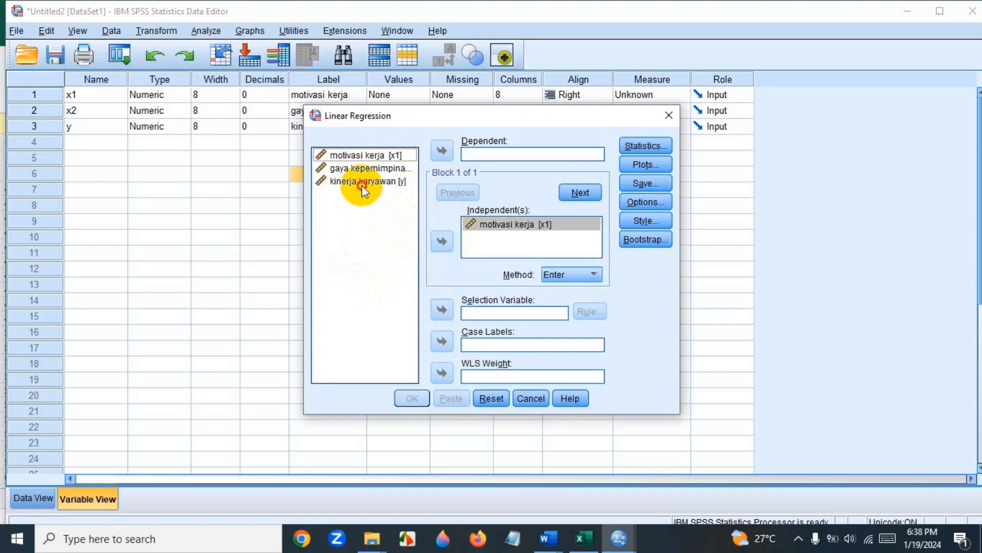
{"action": "left_click", "coordinate": [441, 151]}
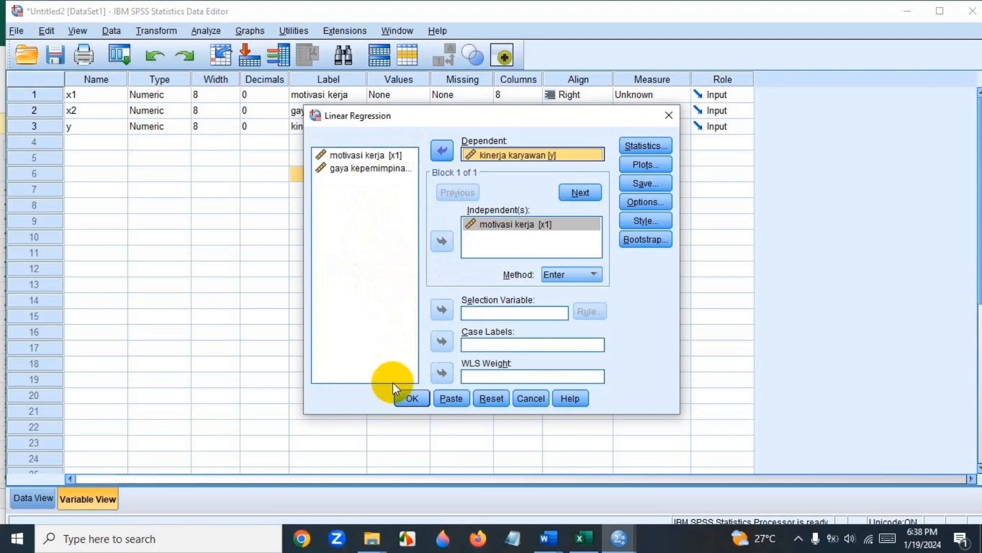
{"action": "left_click", "coordinate": [412, 398]}
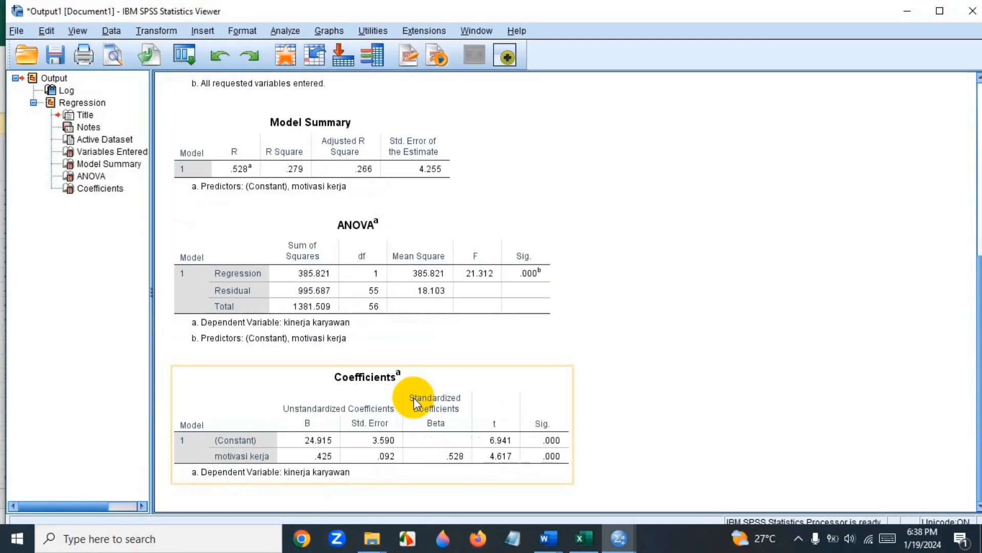
- Copy the Coefficients table of the motivasi kerja regression from the output
{"action": "left_click", "coordinate": [496, 386]}
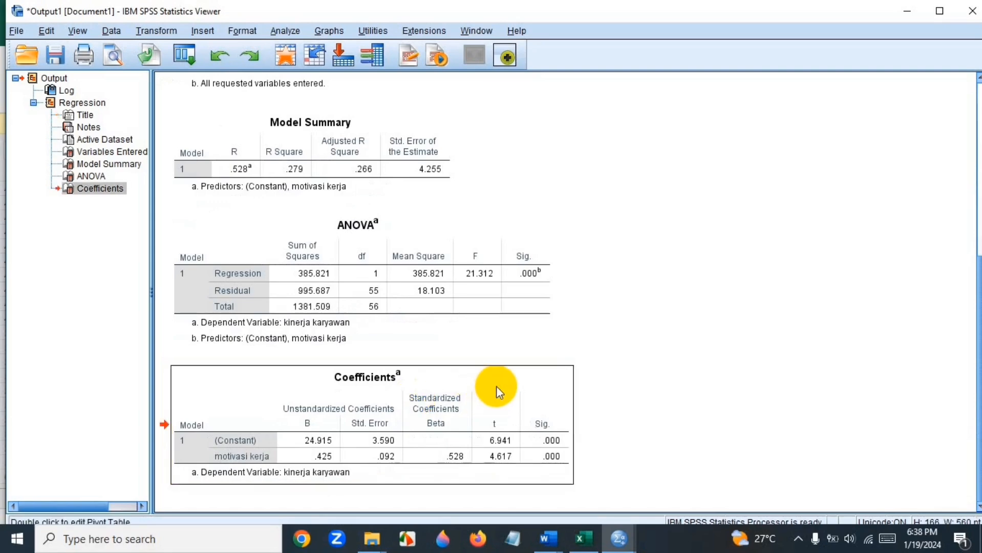
{"action": "right_click", "coordinate": [316, 408]}
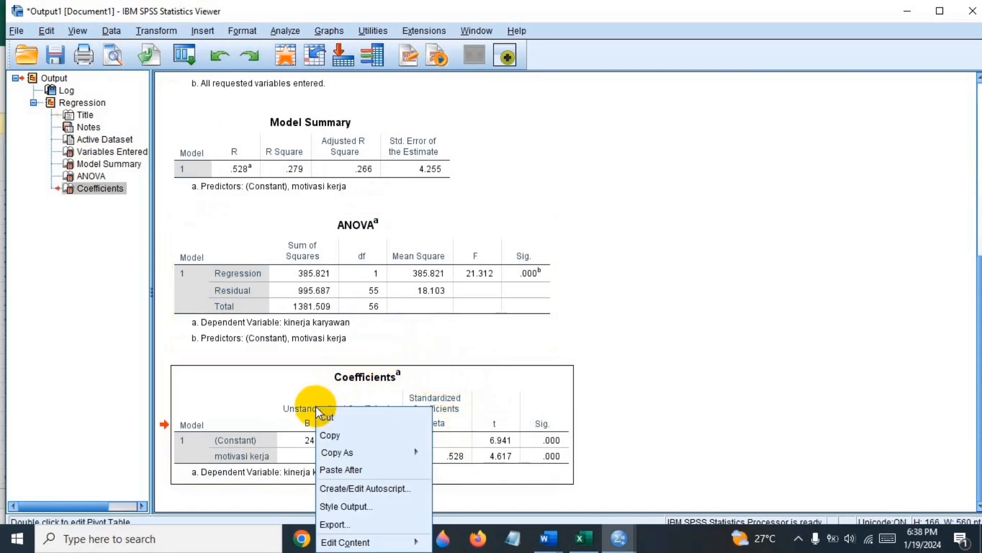
{"action": "left_click", "coordinate": [338, 434]}
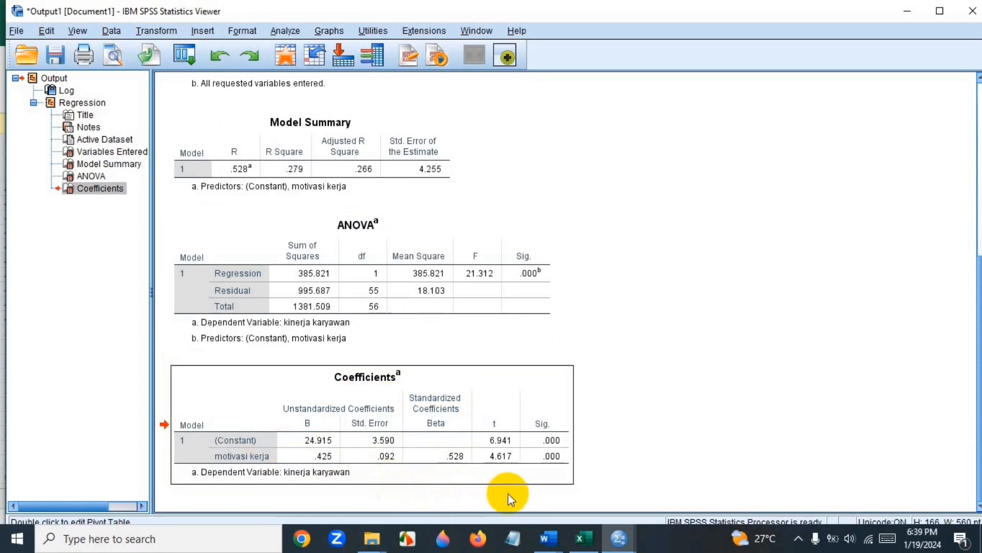
- Switch to hasil uji regresi X1.docx in Word and examine the coefficients table, the regression equation and its interpretation for motivasi kerja (X1)
{"action": "mouse_move", "coordinate": [556, 548]}
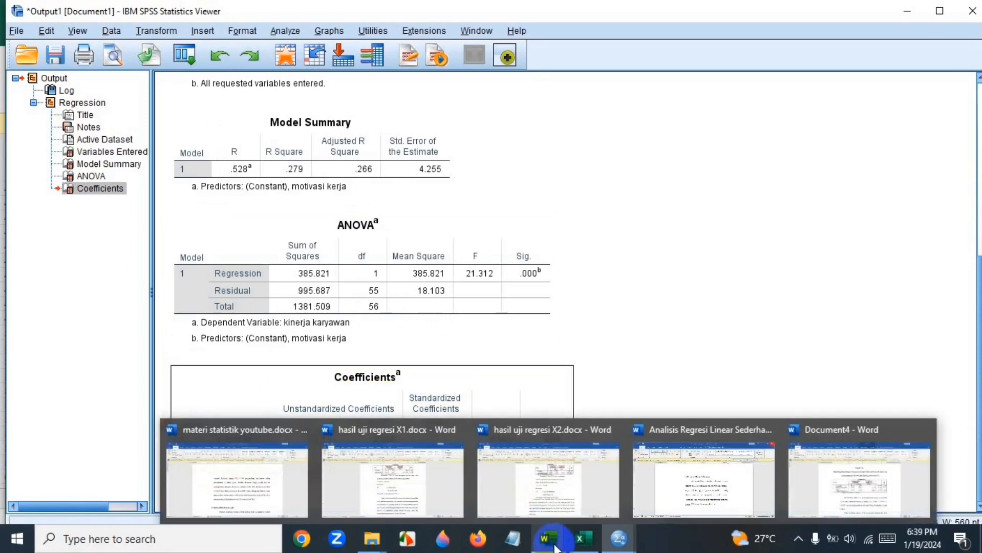
{"action": "left_click", "coordinate": [409, 489]}
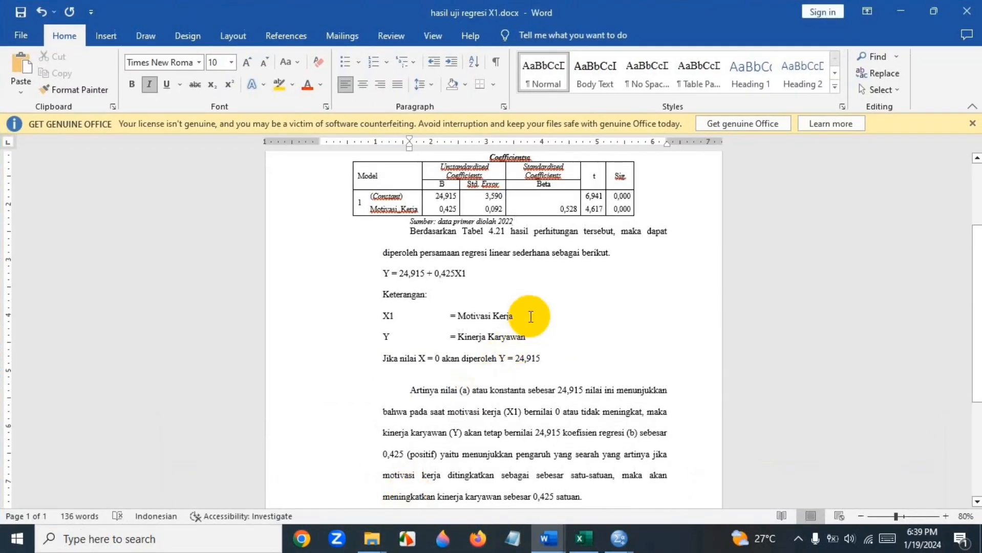
{"action": "scroll", "coordinate": [531, 317], "scroll_direction": "up", "scroll_amount": 1}
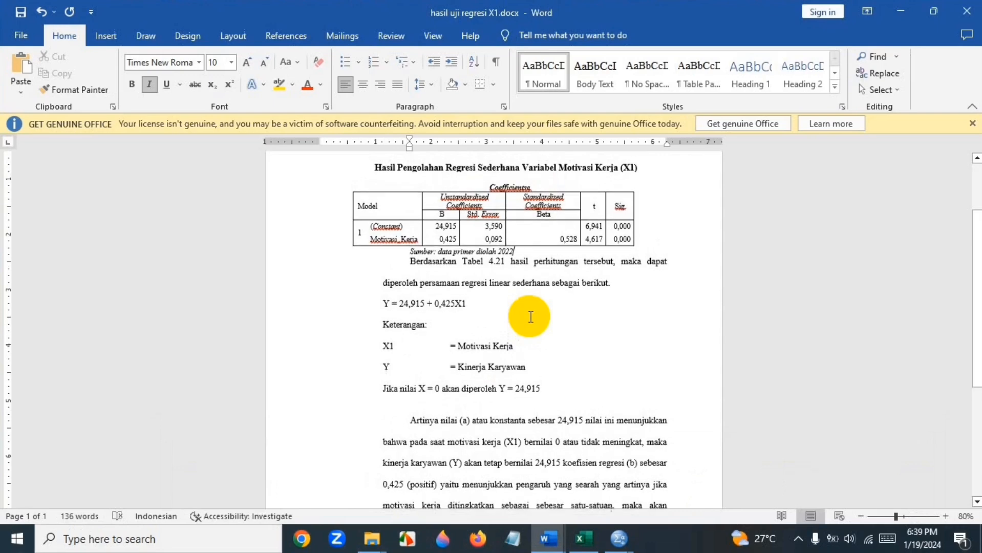
{"action": "scroll", "coordinate": [531, 316], "scroll_direction": "down", "scroll_amount": 1}
{"action": "scroll", "coordinate": [530, 317], "scroll_direction": "down", "scroll_amount": 1}
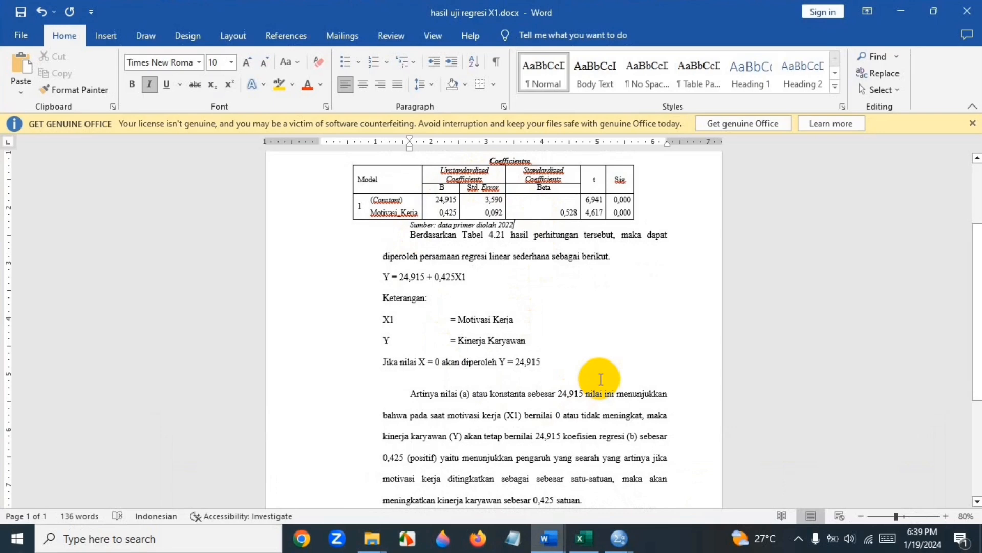
{"action": "scroll", "coordinate": [578, 282], "scroll_direction": "up", "scroll_amount": 3}
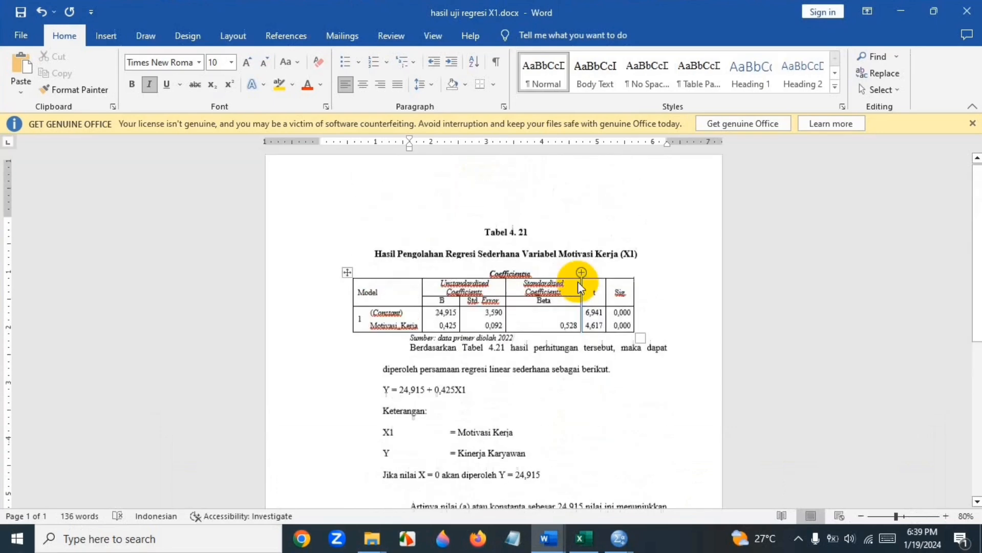
{"action": "scroll", "coordinate": [582, 281], "scroll_direction": "down", "scroll_amount": 1}
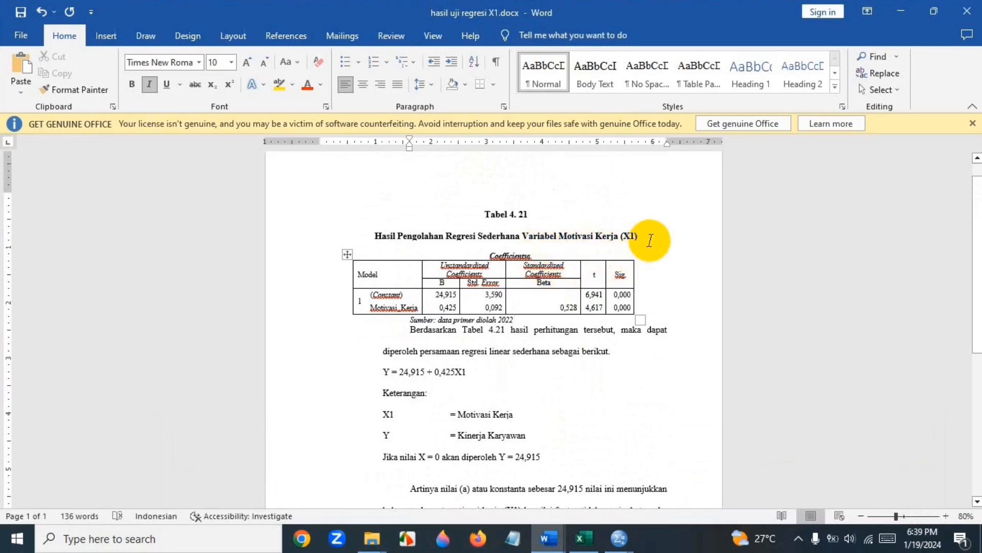
{"action": "scroll", "coordinate": [633, 275], "scroll_direction": "down", "scroll_amount": 1}
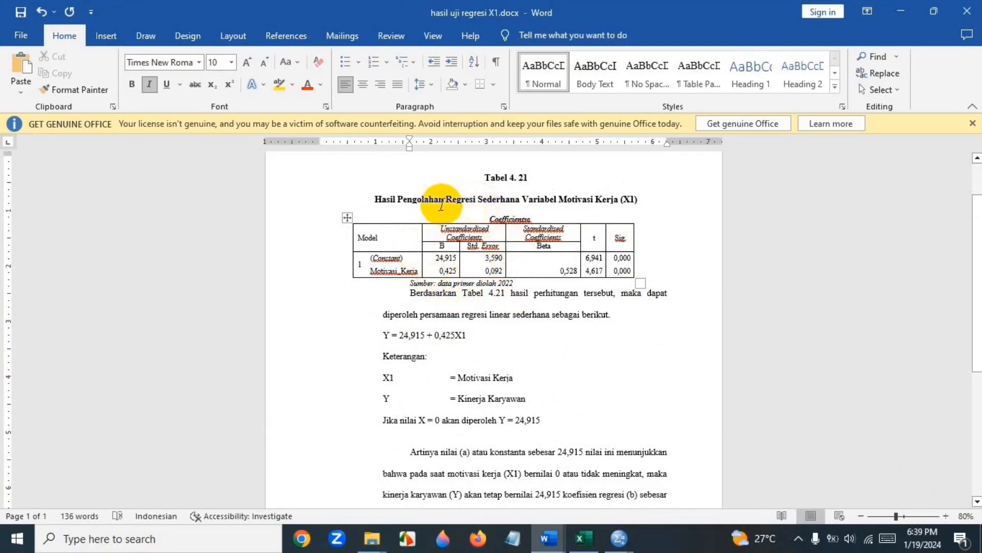
{"action": "scroll", "coordinate": [409, 261], "scroll_direction": "up", "scroll_amount": 1, "text": "ctrl"}
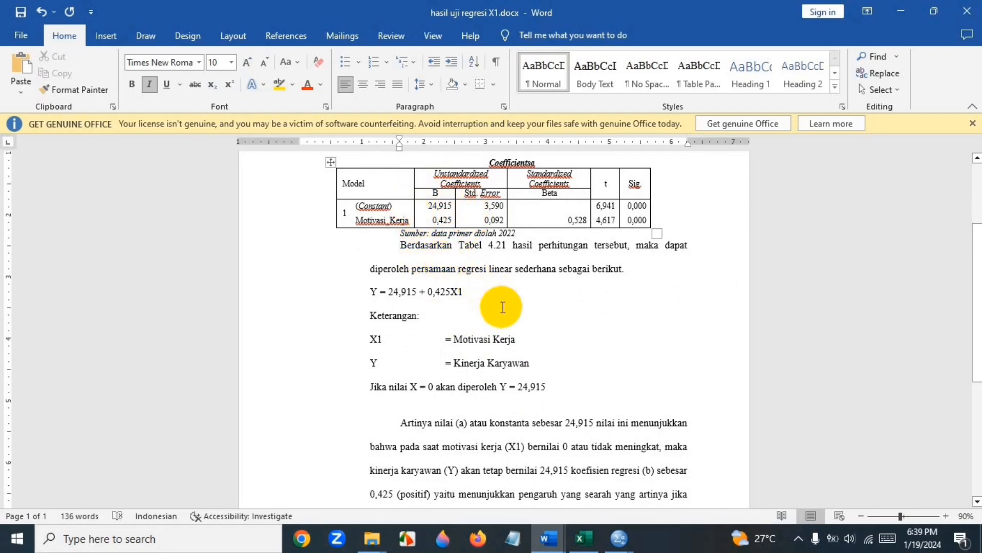
{"action": "scroll", "coordinate": [502, 307], "scroll_direction": "down", "scroll_amount": 1}
{"action": "scroll", "coordinate": [502, 307], "scroll_direction": "up", "scroll_amount": 1}
{"action": "scroll", "coordinate": [502, 307], "scroll_direction": "down", "scroll_amount": 4}
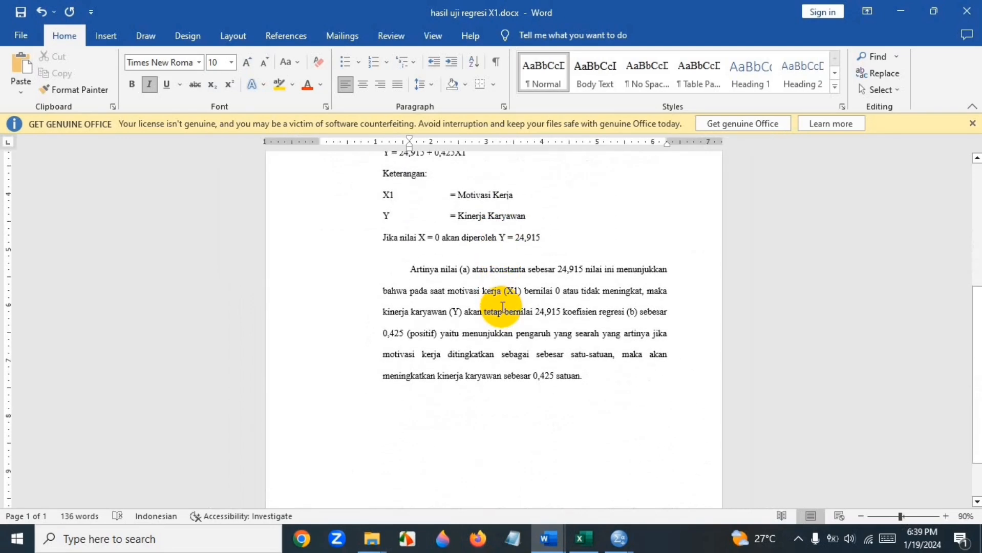
{"action": "scroll", "coordinate": [502, 307], "scroll_direction": "up", "scroll_amount": 1}
{"action": "scroll", "coordinate": [502, 307], "scroll_direction": "up", "scroll_amount": 3}
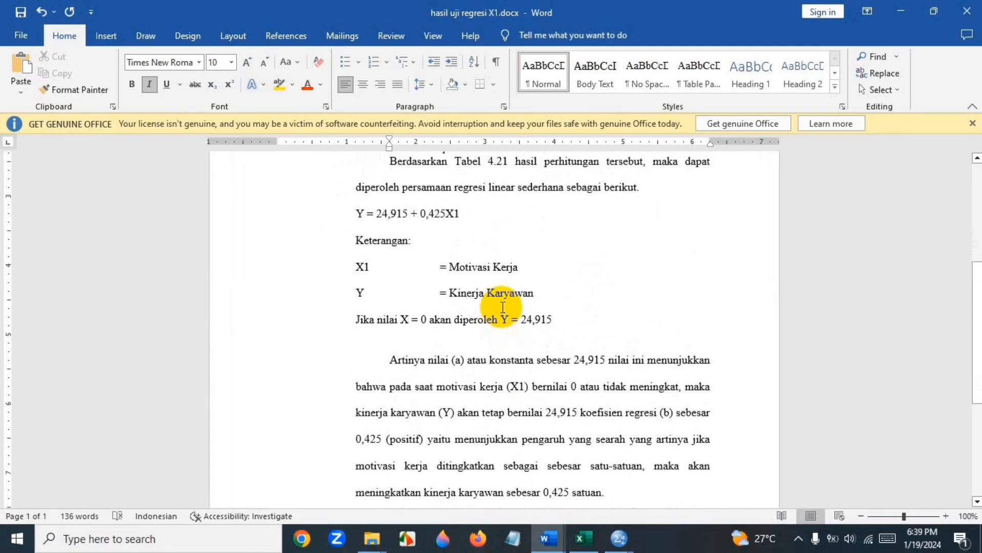
{"action": "scroll", "coordinate": [502, 307], "scroll_direction": "down", "scroll_amount": 2}
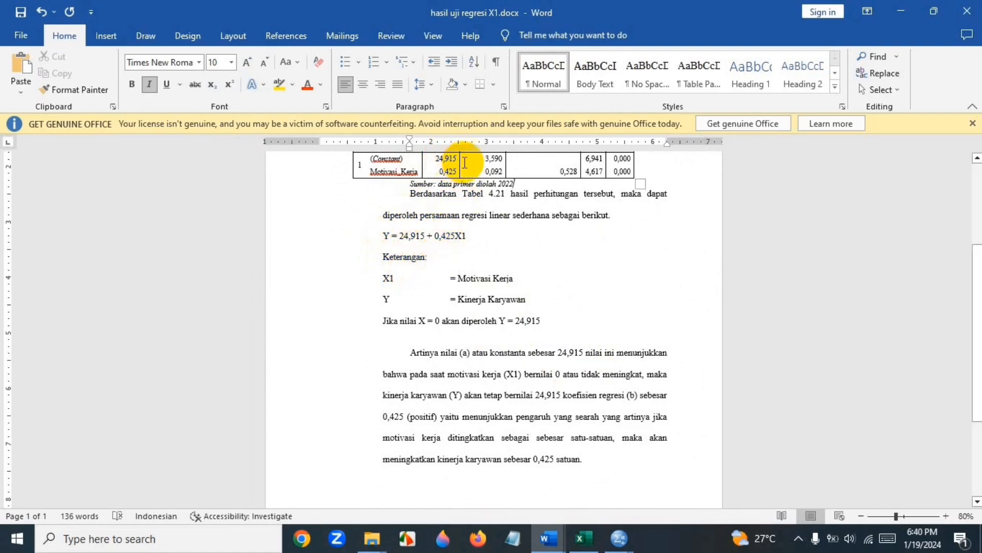
{"action": "scroll", "coordinate": [436, 205], "scroll_direction": "up", "scroll_amount": 1}
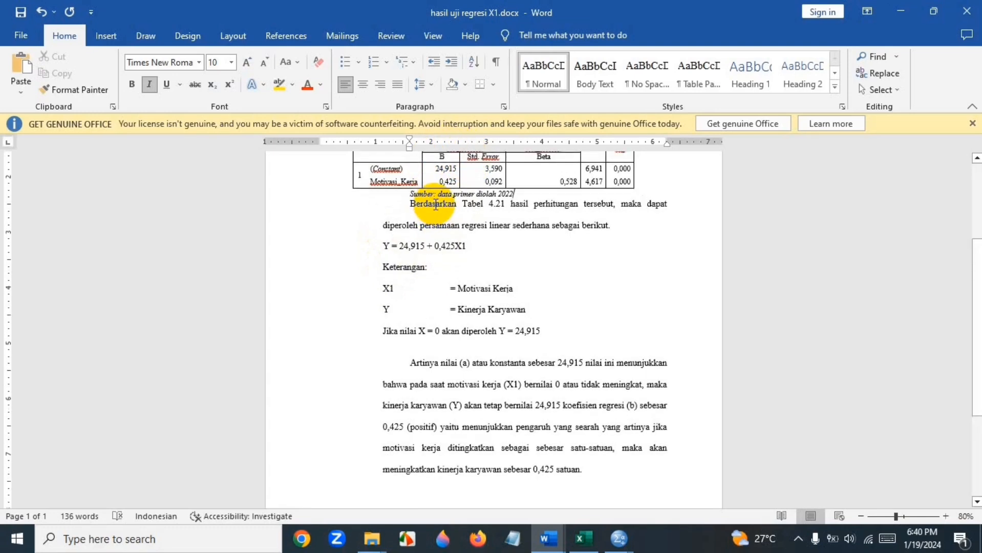
{"action": "scroll", "coordinate": [445, 172], "scroll_direction": "up", "scroll_amount": 1}
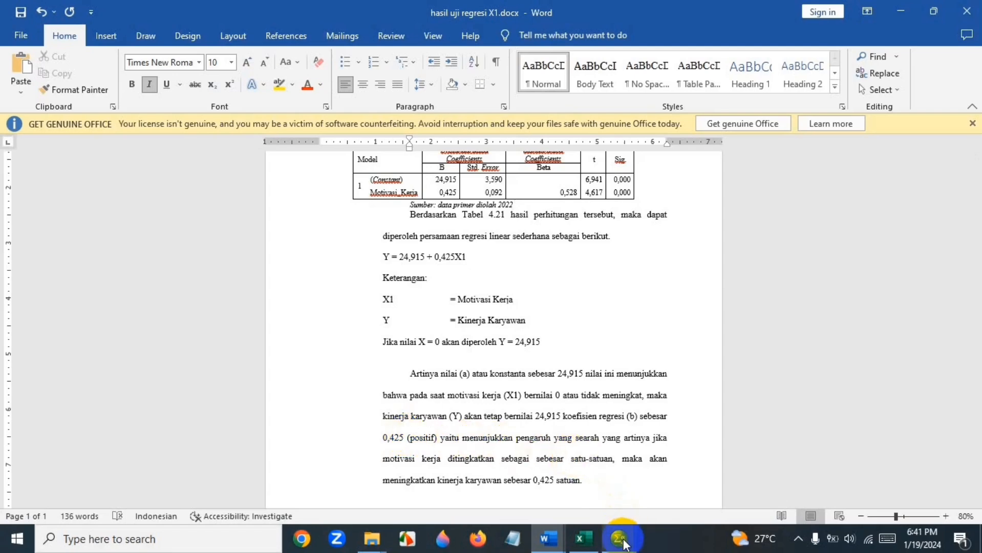
- Return to the SPSS data editor and run a linear regression of kinerja karyawan [y], replacing motivasi kerja [x1] with gaya kepemimpinan [x2] as independent variable
{"action": "mouse_move", "coordinate": [623, 544]}
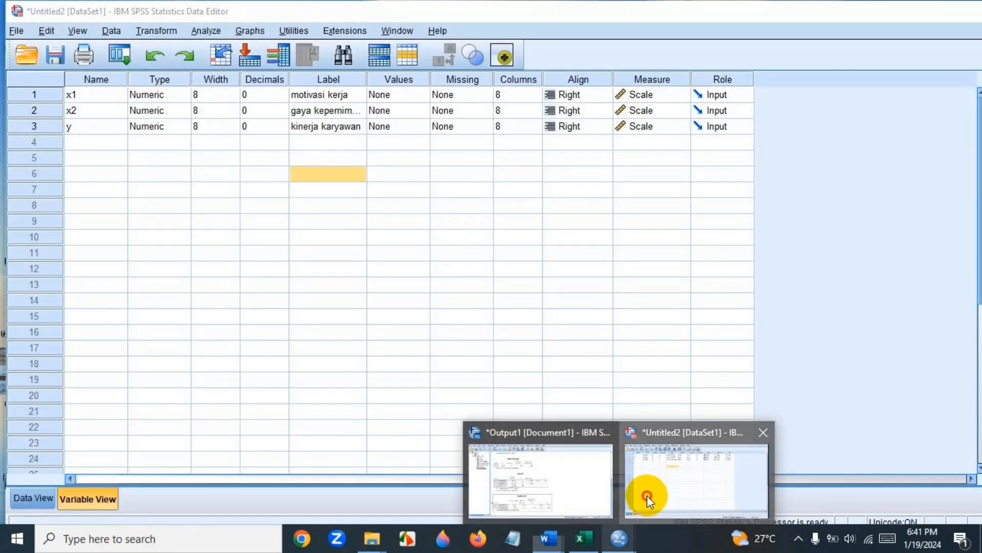
{"action": "left_click", "coordinate": [647, 495]}
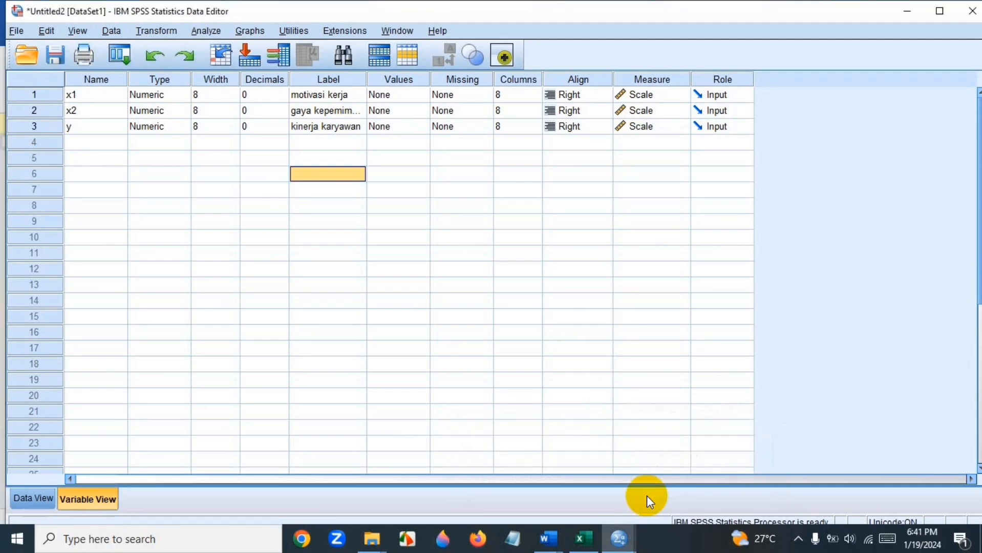
{"action": "left_click", "coordinate": [205, 31]}
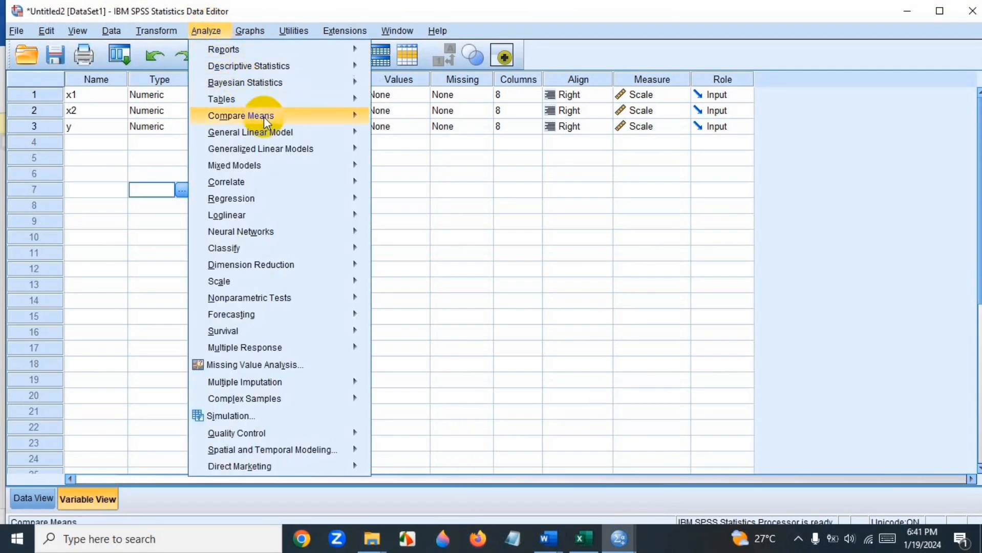
{"action": "mouse_move", "coordinate": [274, 202]}
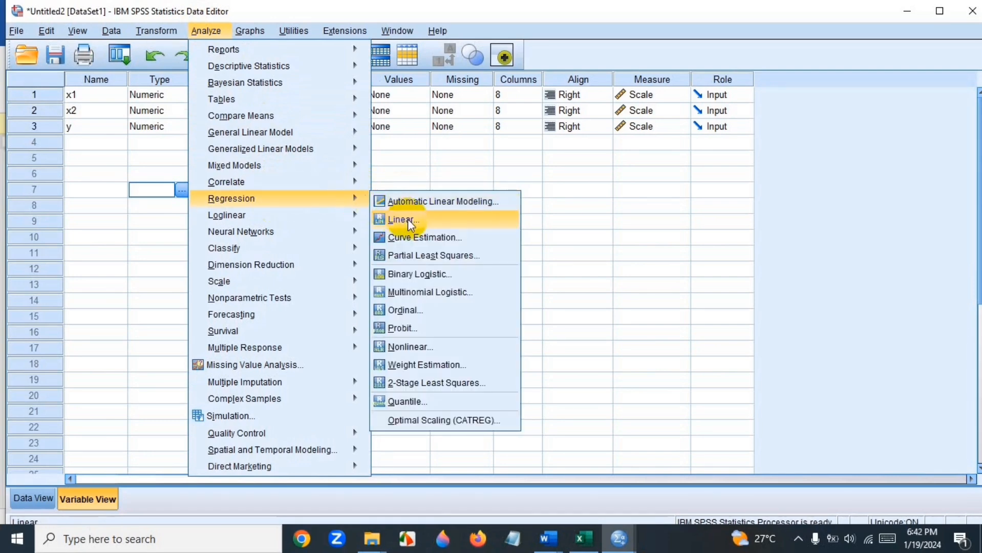
{"action": "left_click", "coordinate": [404, 219]}
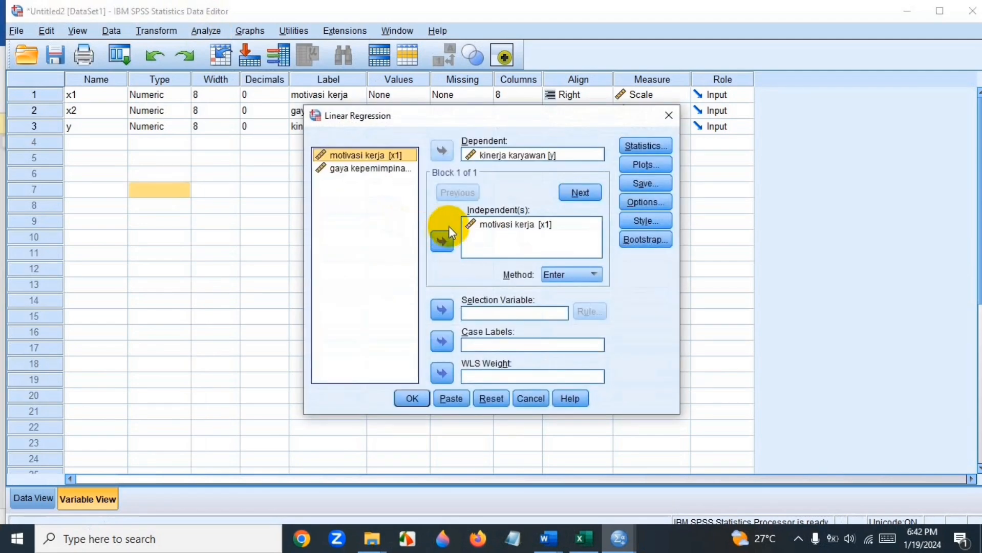
{"action": "left_click", "coordinate": [537, 229]}
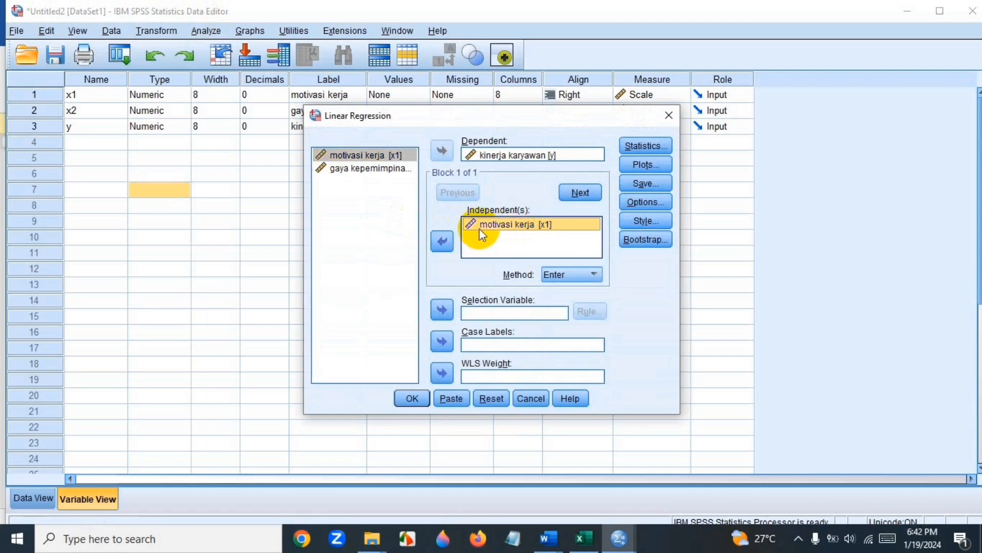
{"action": "left_click", "coordinate": [449, 237]}
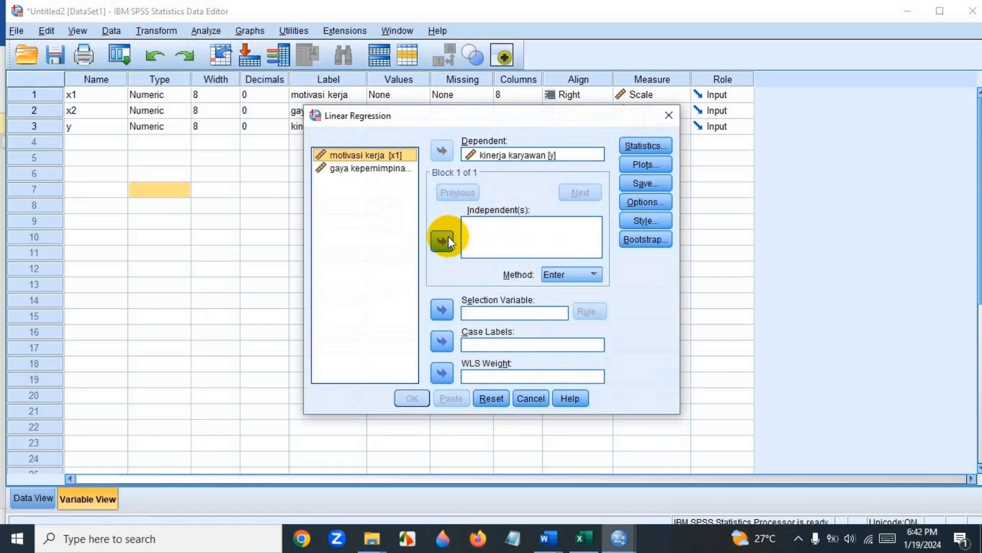
{"action": "left_click", "coordinate": [357, 165]}
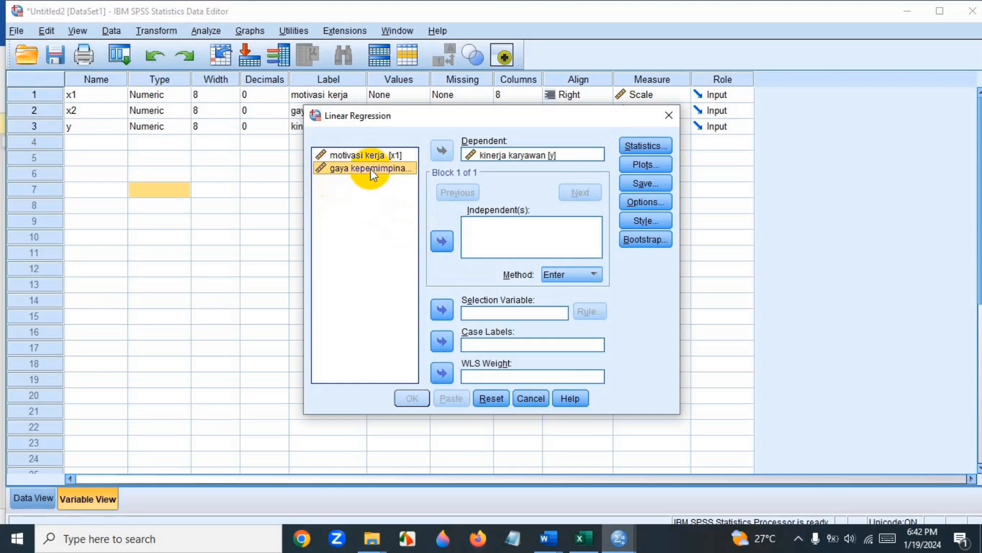
{"action": "left_click", "coordinate": [444, 247]}
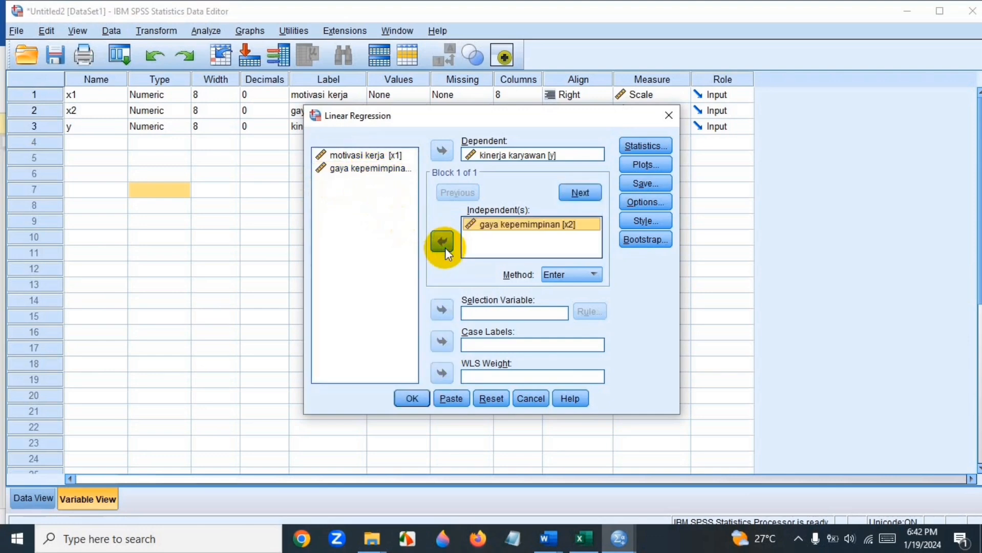
{"action": "left_click", "coordinate": [408, 401]}
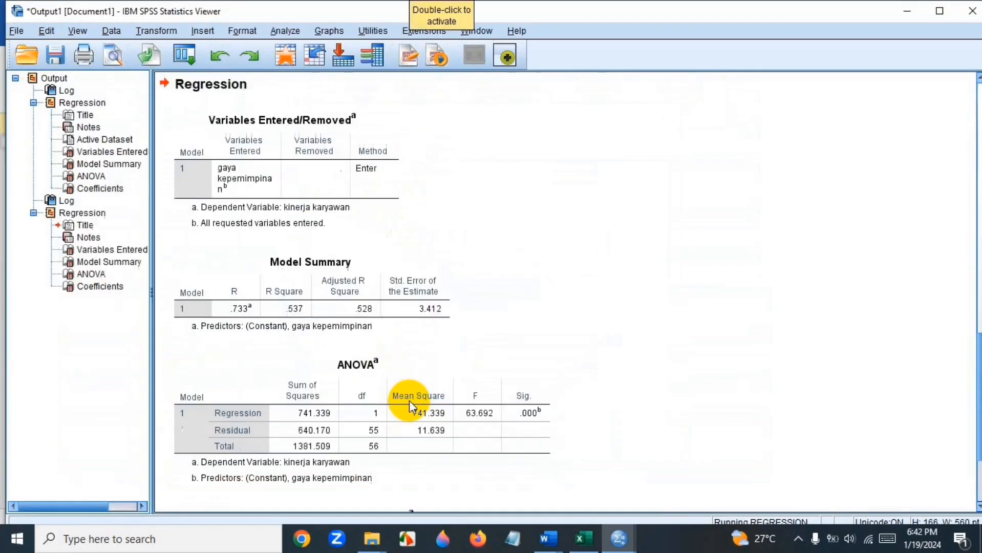
- Copy the Coefficients table of the gaya kepemimpinan regression from the output
{"action": "scroll", "coordinate": [421, 354], "scroll_direction": "down", "scroll_amount": 3}
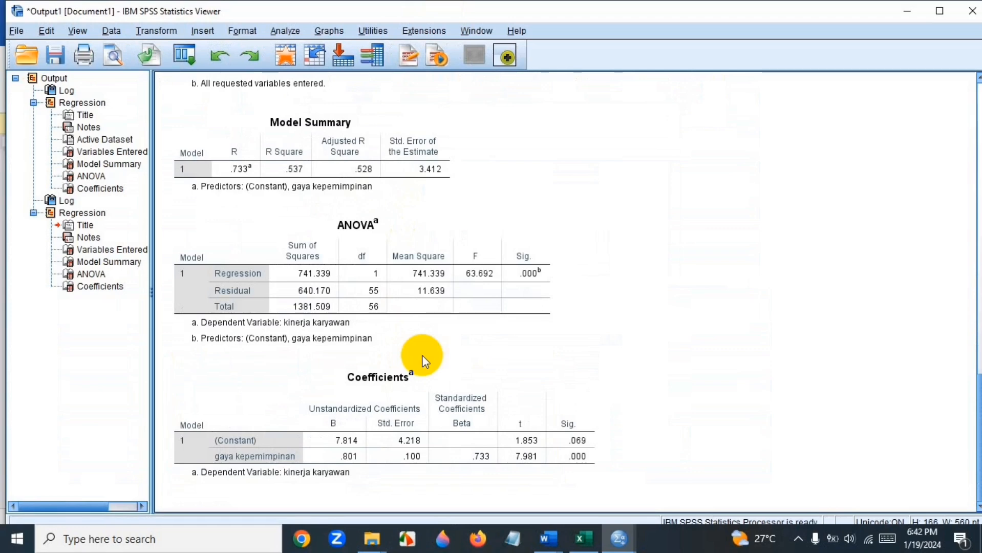
{"action": "left_click", "coordinate": [363, 468]}
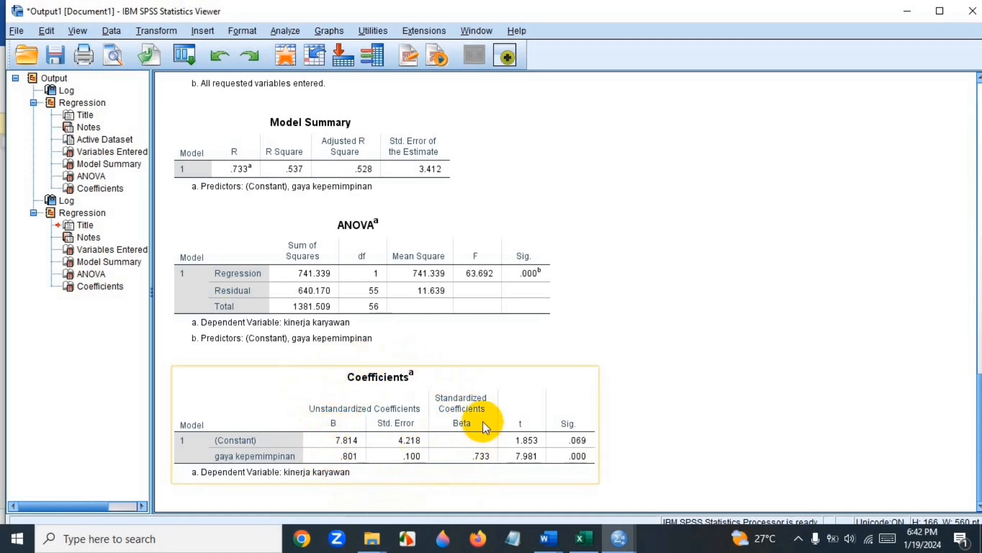
{"action": "right_click", "coordinate": [446, 385]}
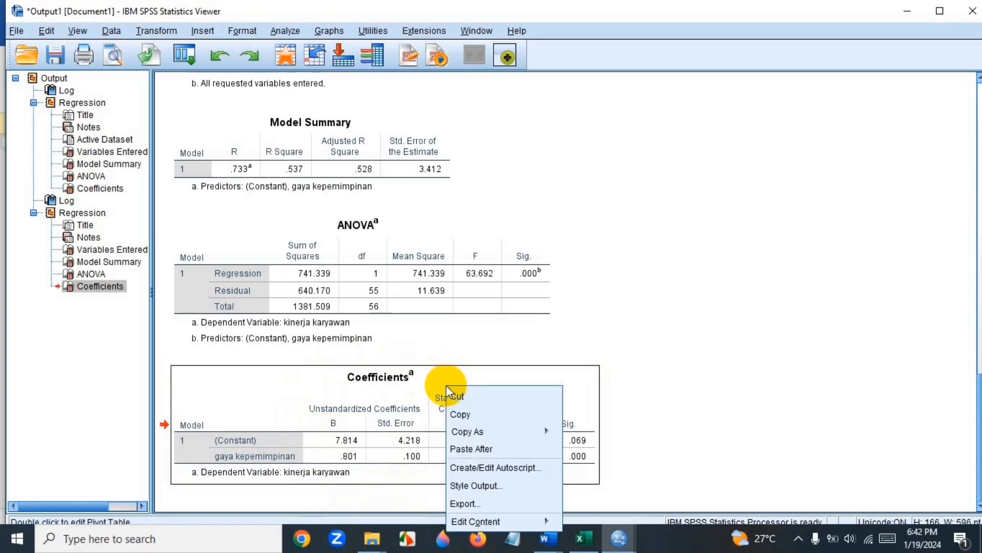
{"action": "left_click", "coordinate": [464, 421]}
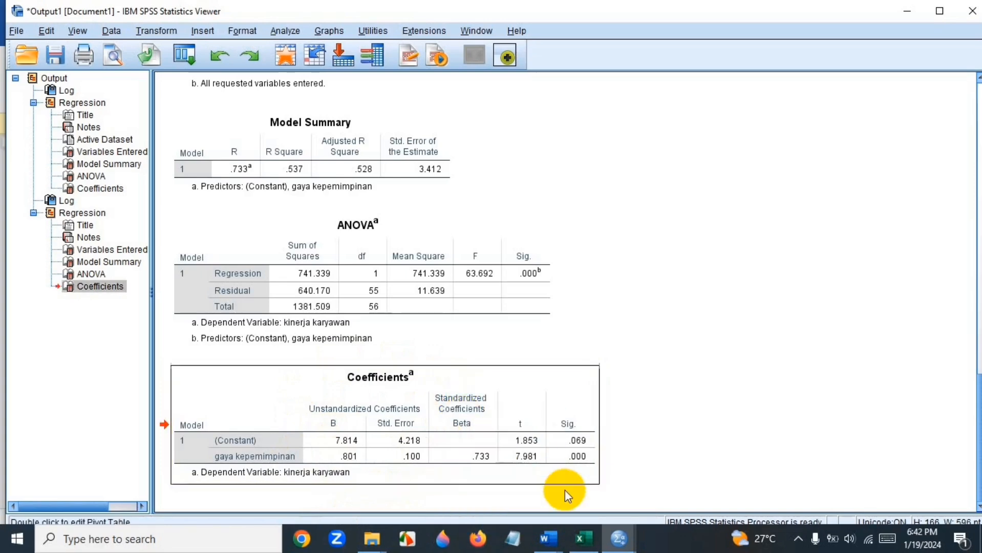
- Switch to hasil uji regresi X2.docx in Word and examine the coefficients table, the regression equation and its interpretation for gaya kepemimpinan (X2)
{"action": "mouse_move", "coordinate": [555, 541]}
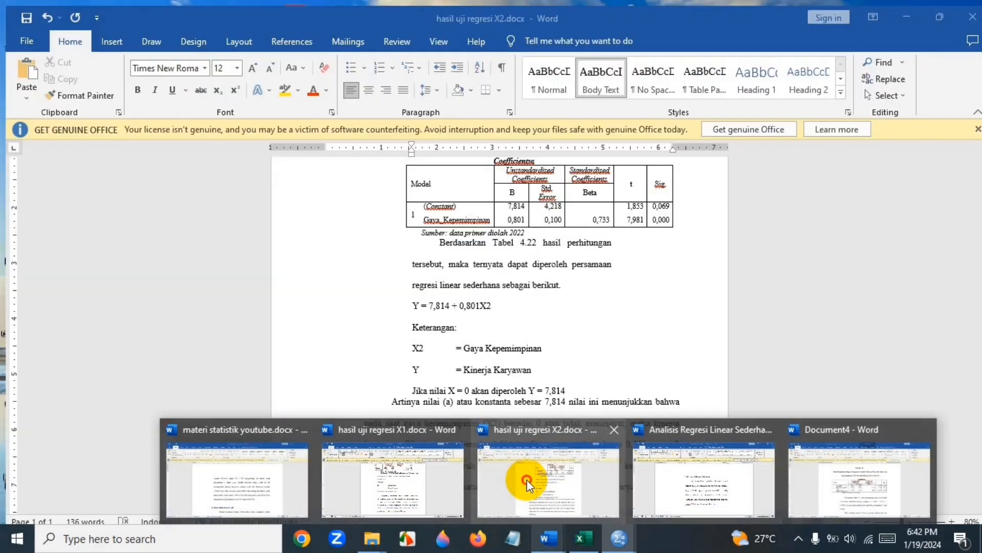
{"action": "left_click", "coordinate": [526, 480]}
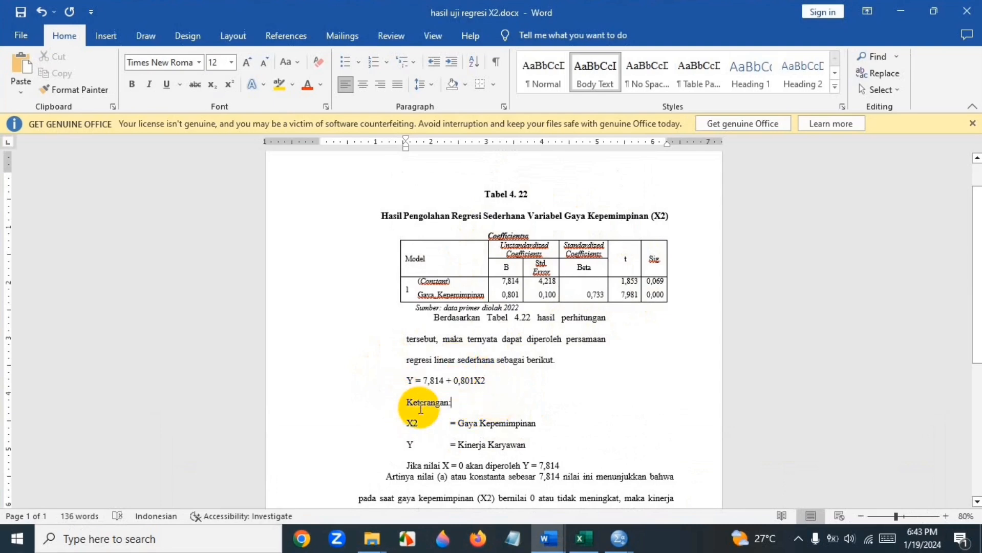
{"action": "left_click", "coordinate": [518, 411]}
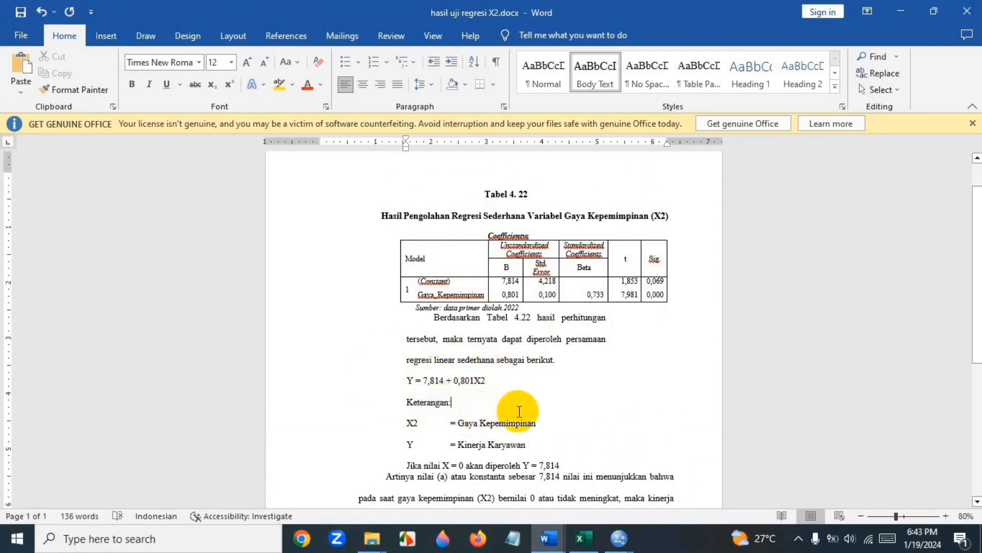
{"action": "scroll", "coordinate": [519, 411], "scroll_direction": "down", "scroll_amount": 2}
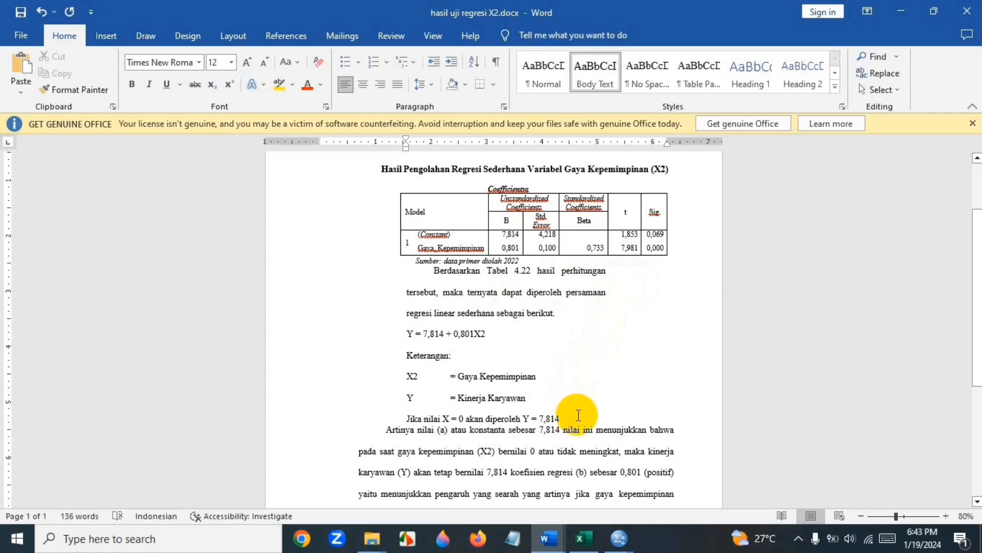
{"action": "scroll", "coordinate": [578, 415], "scroll_direction": "down", "scroll_amount": 1}
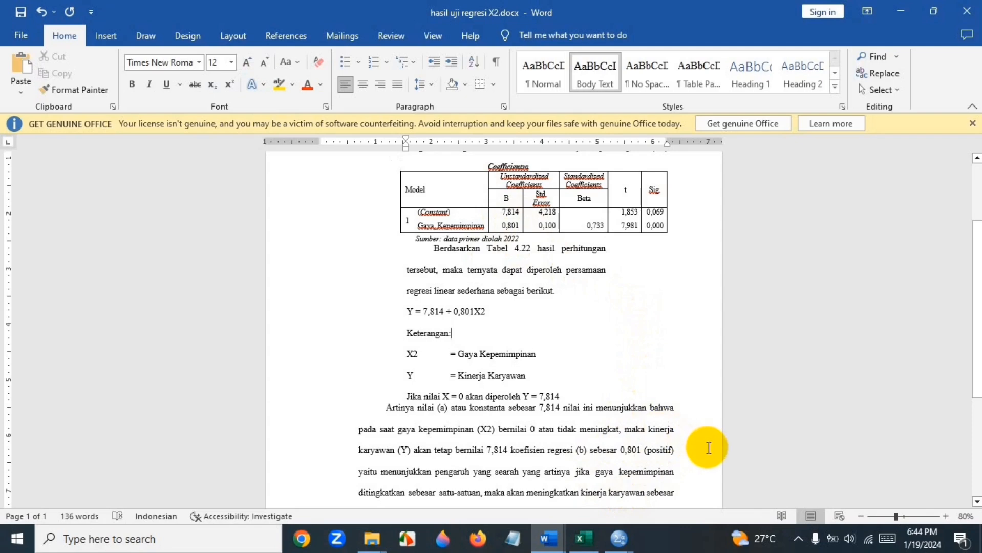
- Finish reading the gaya kepemimpinan (X2) interpretation, then switch to Analisis Regresi Linear Sederhana.docx and read the Uji Regresi Linear Berganda section
{"action": "scroll", "coordinate": [708, 447], "scroll_direction": "down", "scroll_amount": 1}
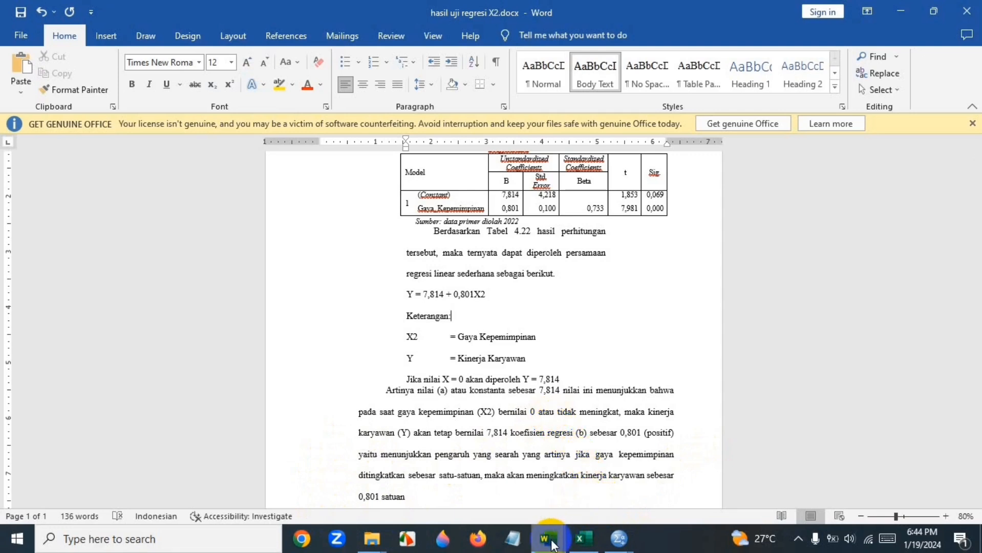
{"action": "mouse_move", "coordinate": [552, 543]}
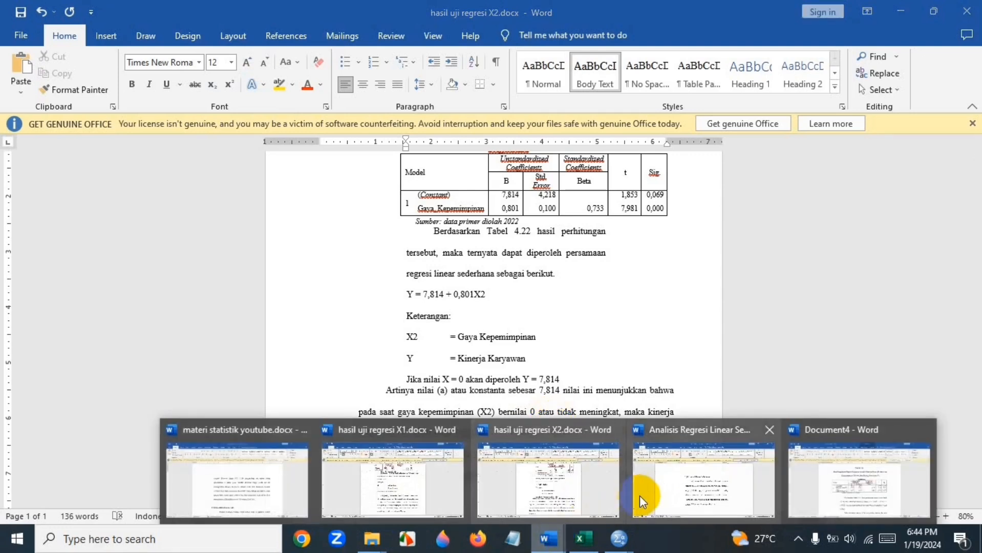
{"action": "left_click", "coordinate": [671, 491]}
{"action": "scroll", "coordinate": [591, 398], "scroll_direction": "down", "scroll_amount": 3}
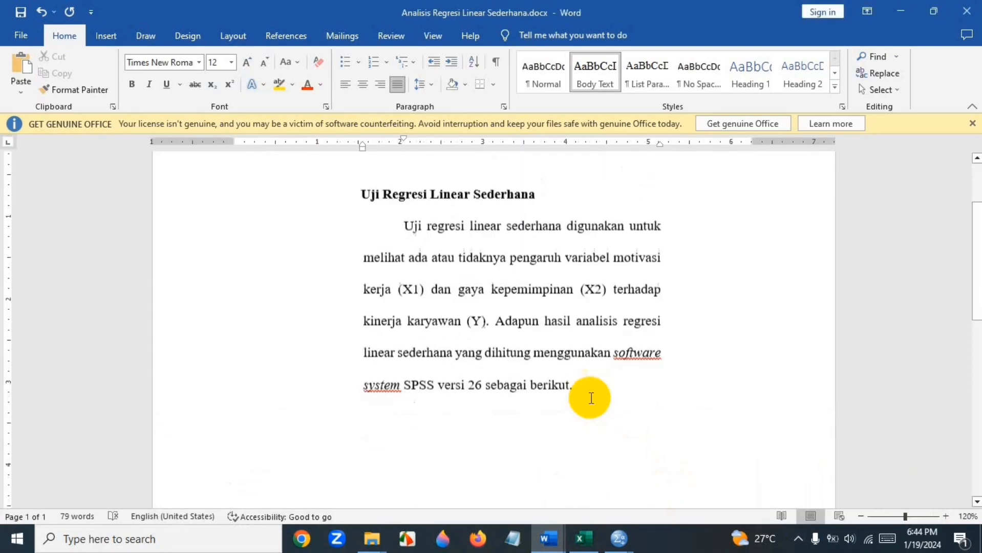
{"action": "scroll", "coordinate": [591, 395], "scroll_direction": "up", "scroll_amount": 1, "text": "ctrl"}
{"action": "scroll", "coordinate": [589, 394], "scroll_direction": "down", "scroll_amount": 5}
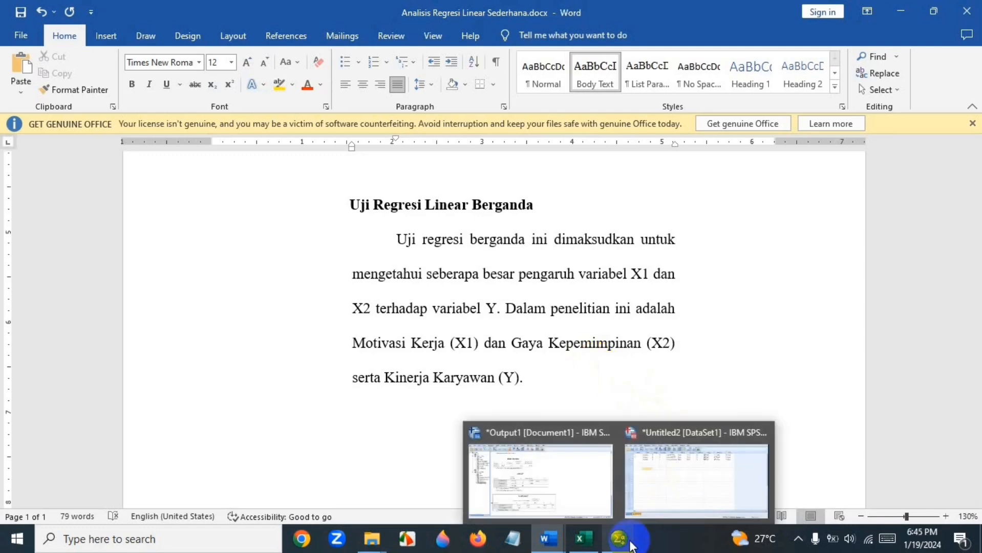
- Return to the SPSS data editor and remove gaya kepemimpinan [x2] from the independent variables of the linear regression
{"action": "left_click", "coordinate": [637, 507]}
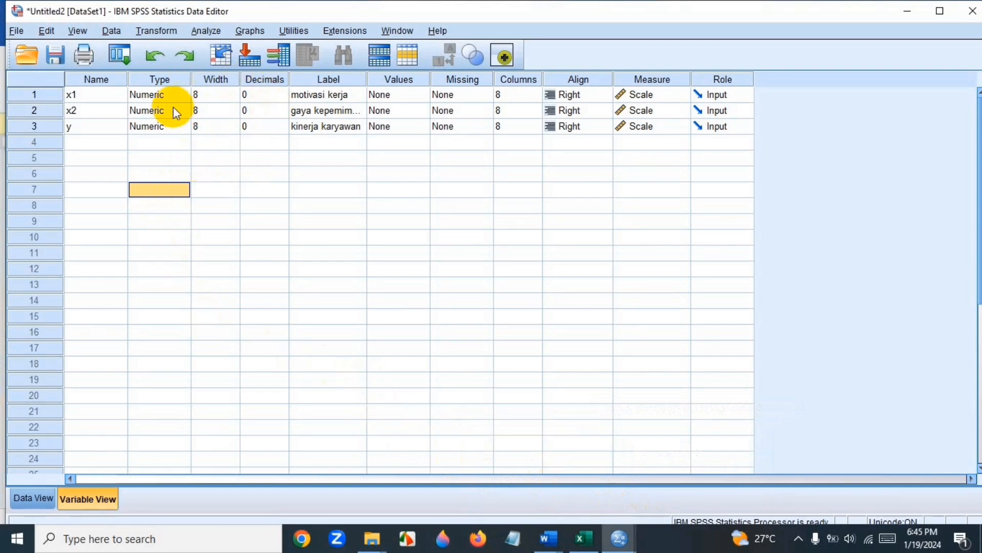
{"action": "left_click", "coordinate": [207, 30]}
{"action": "mouse_move", "coordinate": [232, 199]}
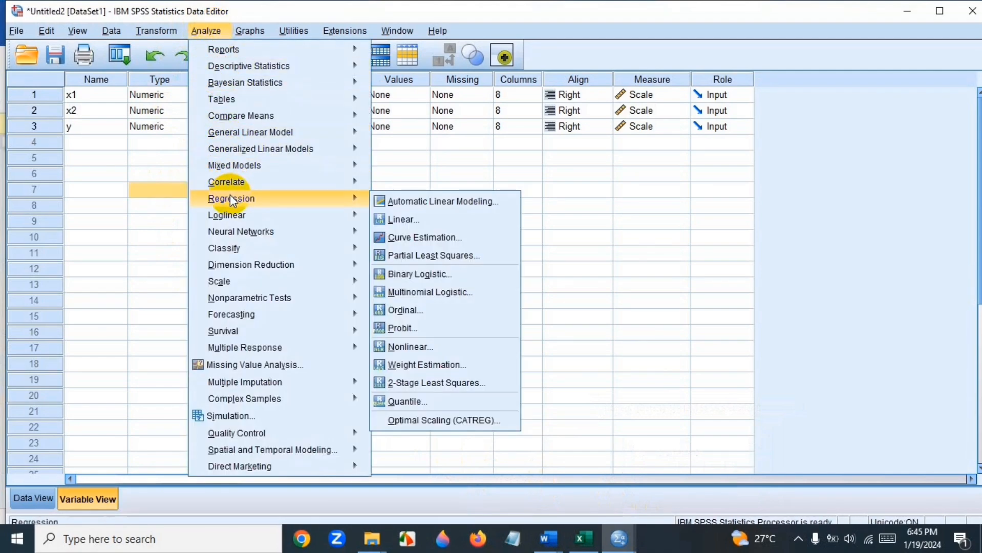
{"action": "left_click", "coordinate": [408, 221]}
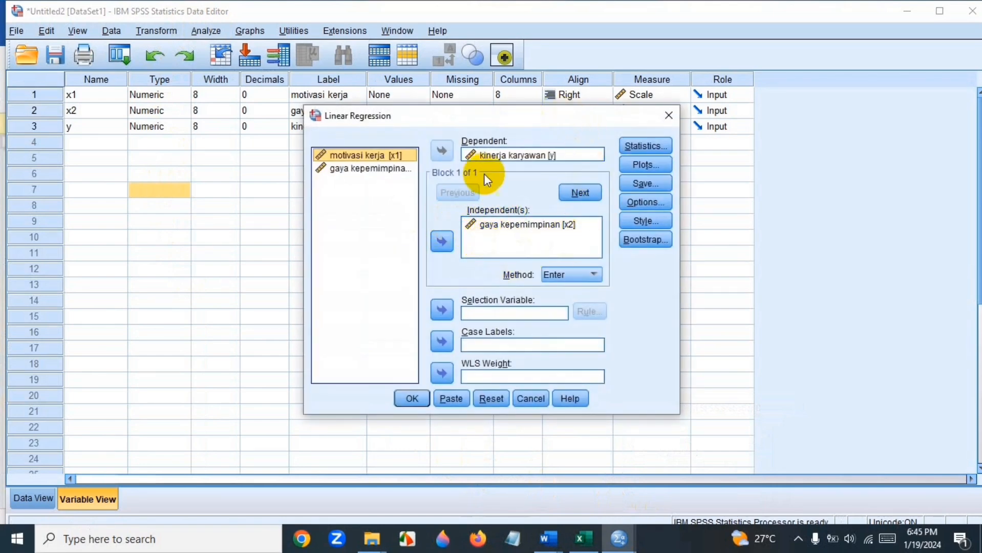
{"action": "left_click", "coordinate": [506, 230]}
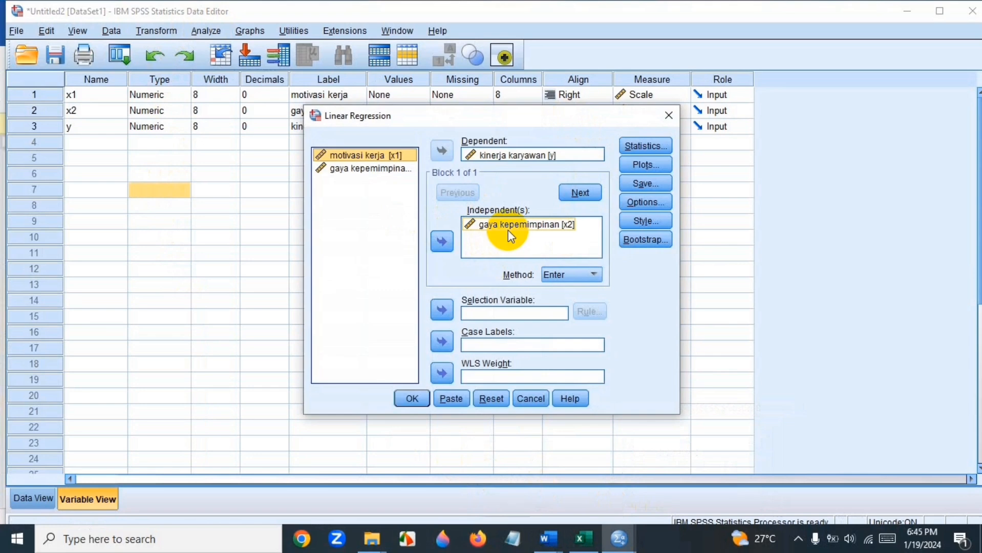
{"action": "left_click", "coordinate": [508, 231]}
{"action": "left_click", "coordinate": [447, 238]}
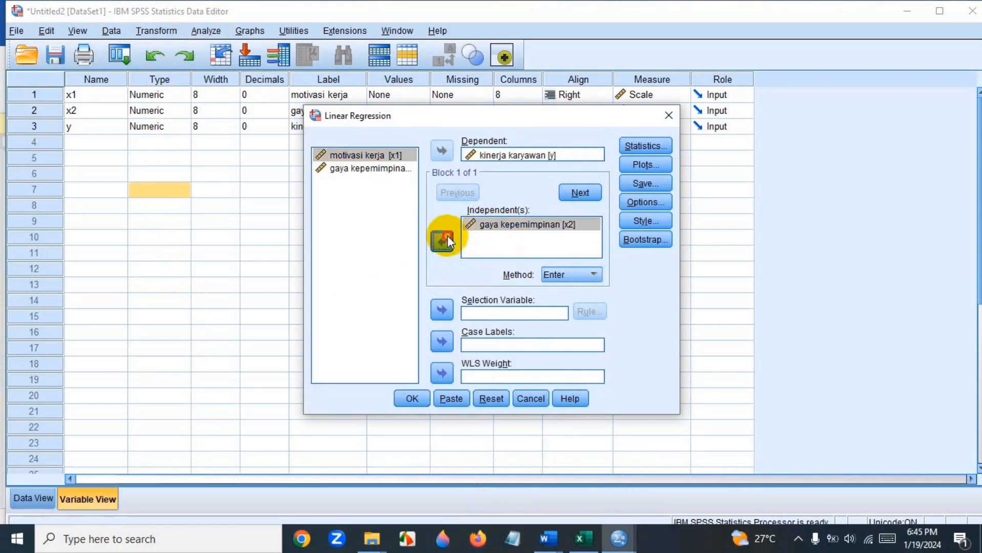
- Add motivasi kerja [x1] and gaya kepemimpinan [x2] as independent variables and run the multiple regression of kinerja karyawan [y]
{"action": "left_click", "coordinate": [352, 156]}
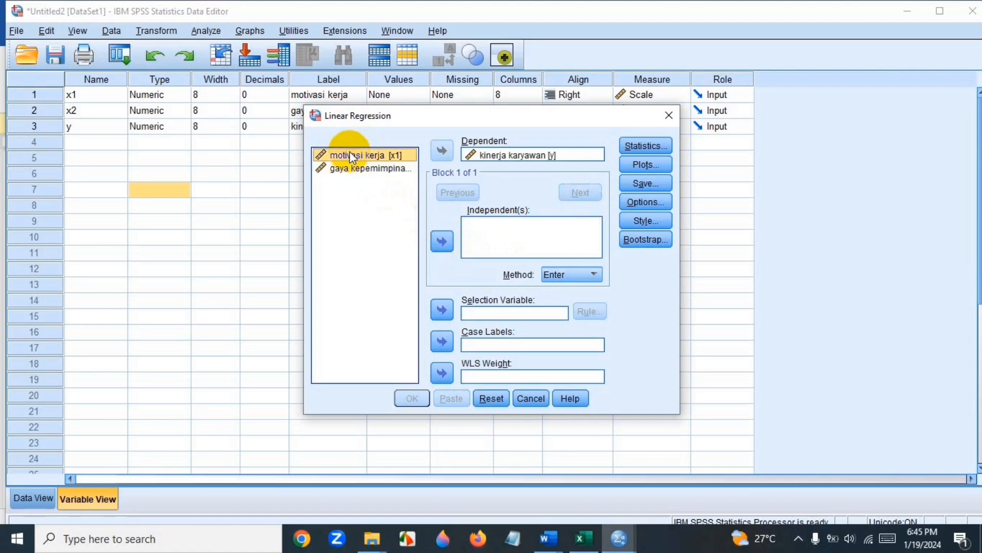
{"action": "left_click", "coordinate": [448, 239]}
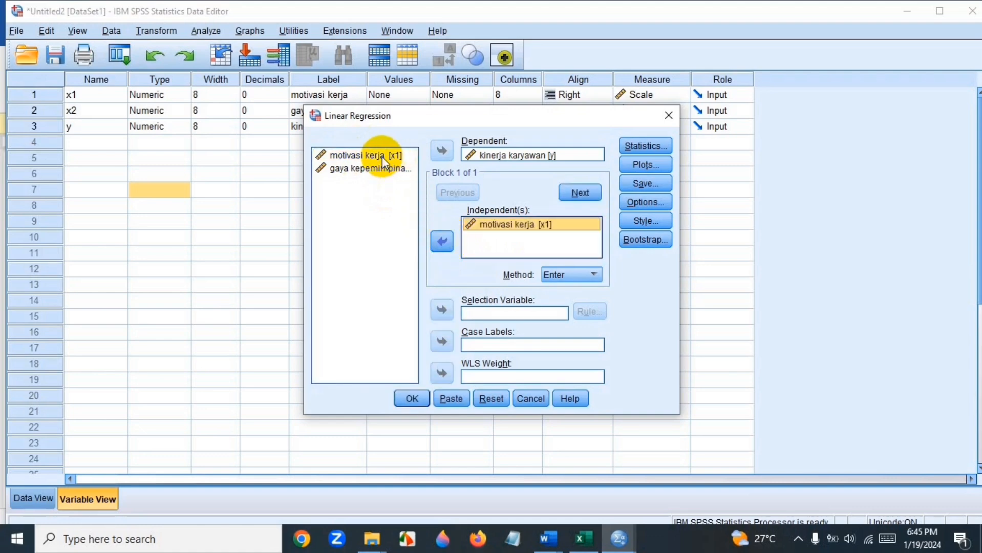
{"action": "left_click", "coordinate": [362, 168]}
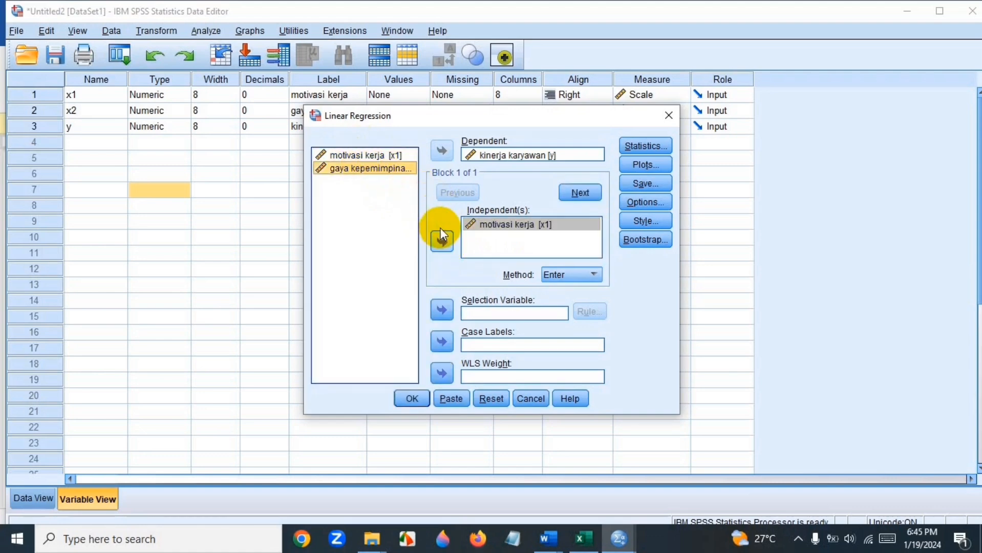
{"action": "left_click", "coordinate": [436, 244]}
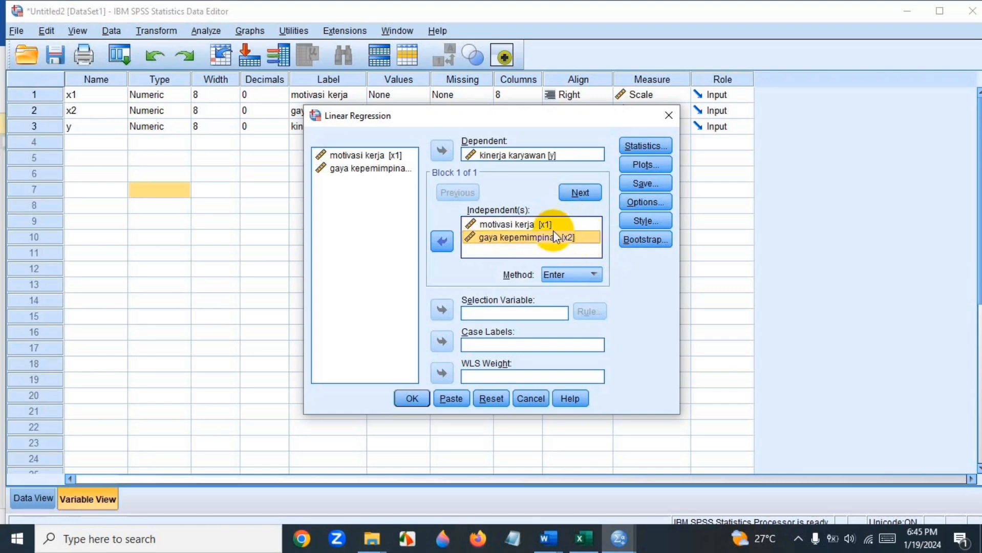
{"action": "left_click", "coordinate": [415, 395]}
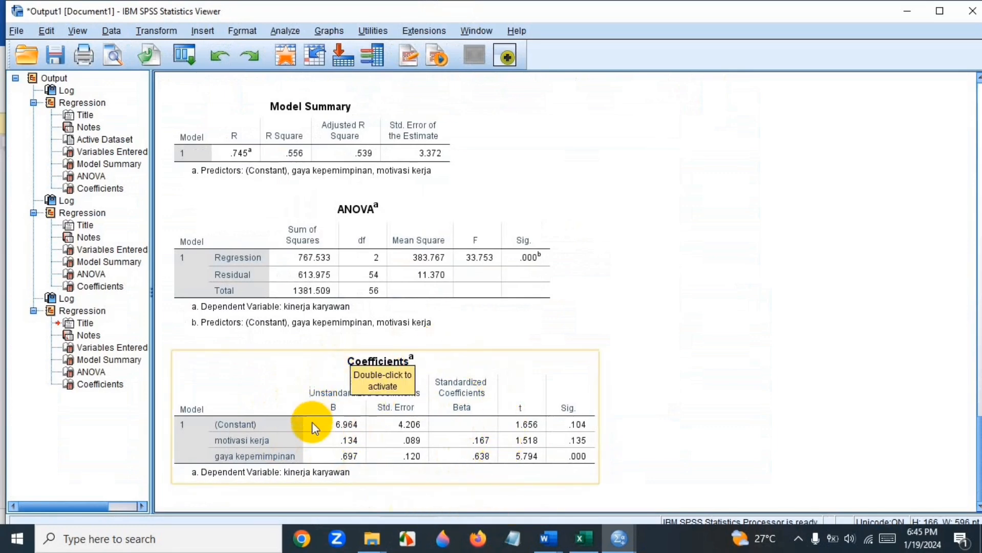
- Copy the Coefficients table of the multiple regression from the output
{"action": "right_click", "coordinate": [531, 363]}
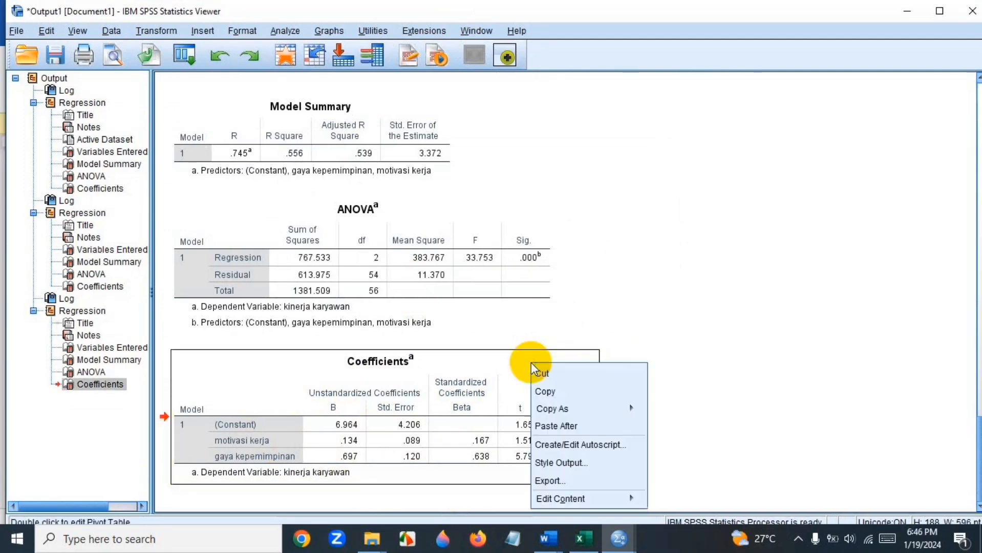
{"action": "left_click", "coordinate": [550, 391]}
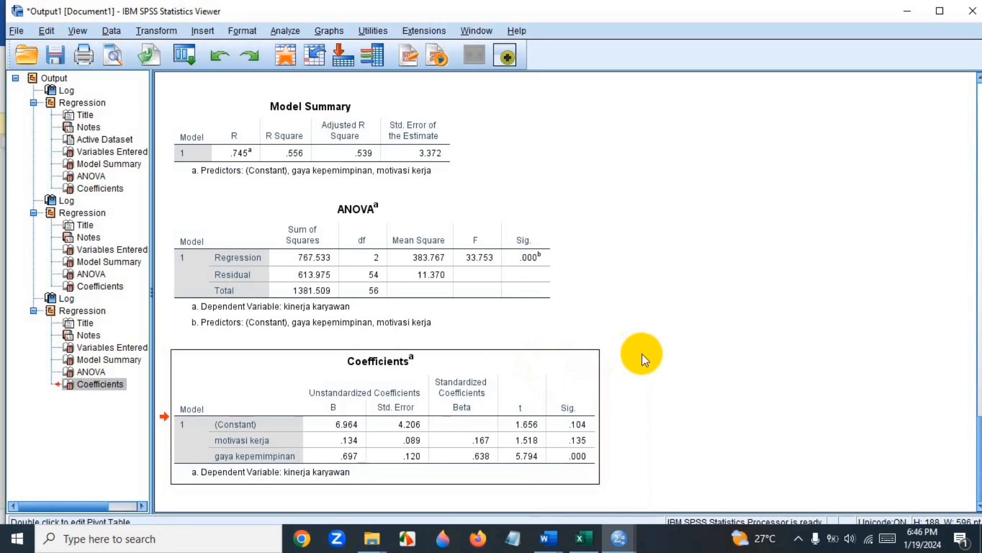
- Switch to Document4 in Word and examine Tabel 4.23, the multiple regression equation and the interpretation of its constant and coefficients
{"action": "left_click", "coordinate": [554, 544]}
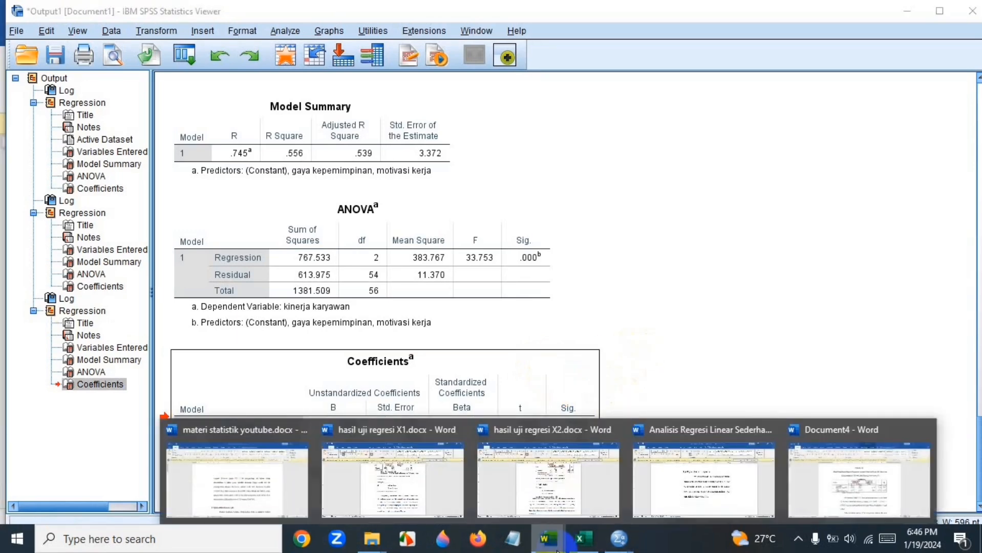
{"action": "left_click", "coordinate": [816, 456]}
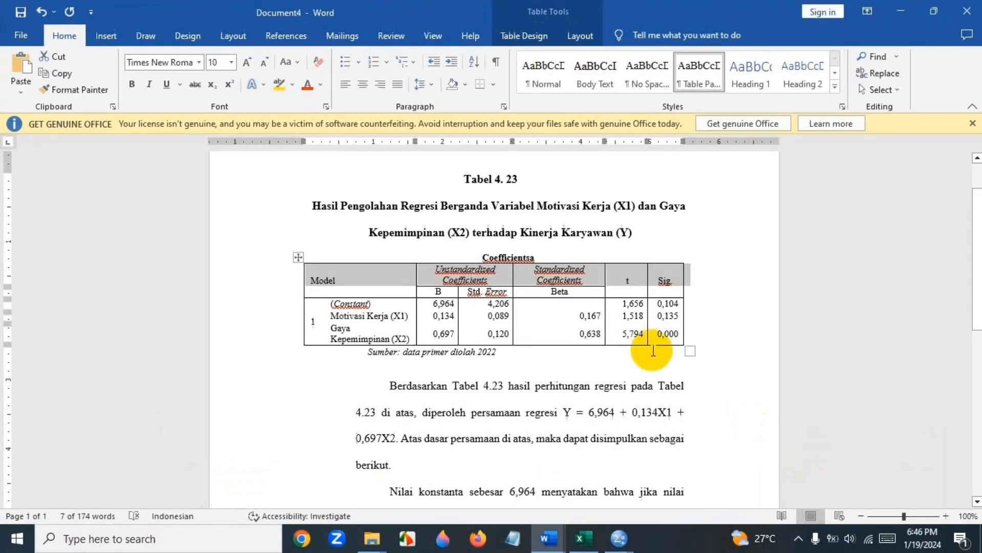
{"action": "scroll", "coordinate": [630, 307], "scroll_direction": "down", "scroll_amount": 2}
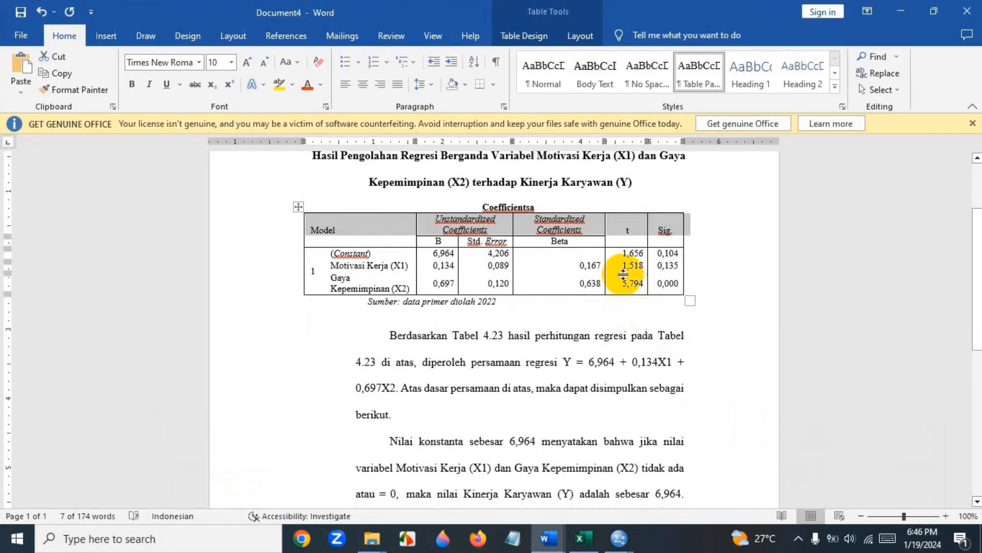
{"action": "scroll", "coordinate": [631, 304], "scroll_direction": "up", "scroll_amount": 2}
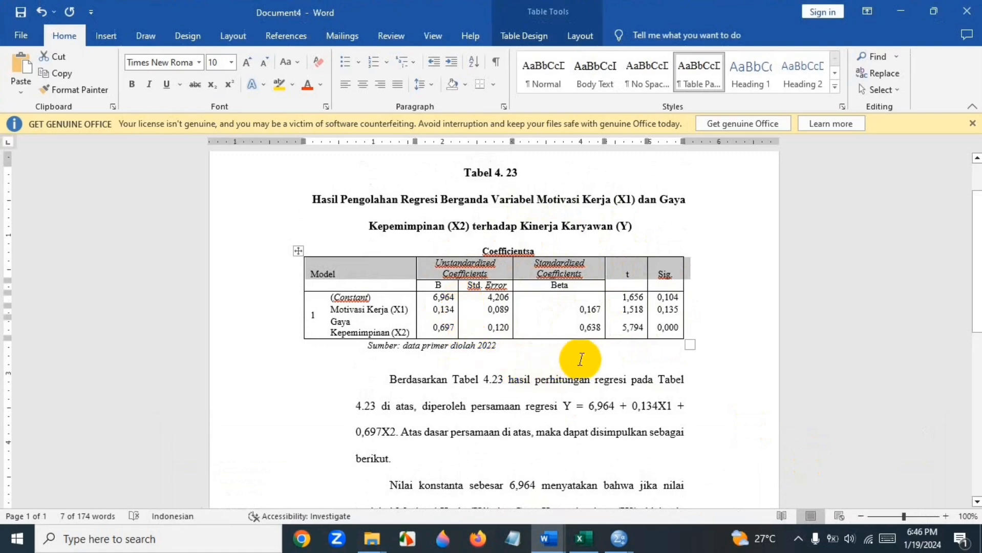
{"action": "scroll", "coordinate": [581, 358], "scroll_direction": "down", "scroll_amount": 2}
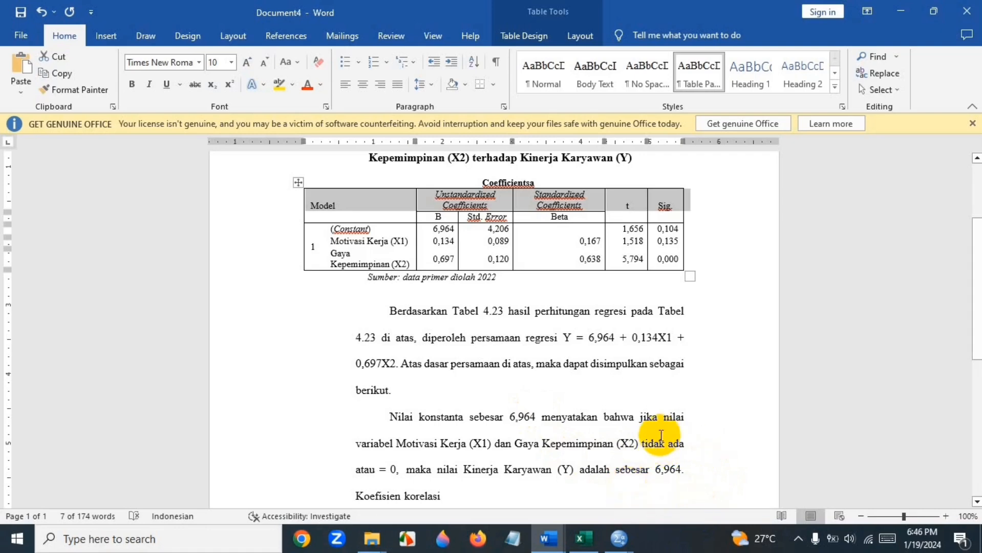
{"action": "scroll", "coordinate": [660, 435], "scroll_direction": "down", "scroll_amount": 1}
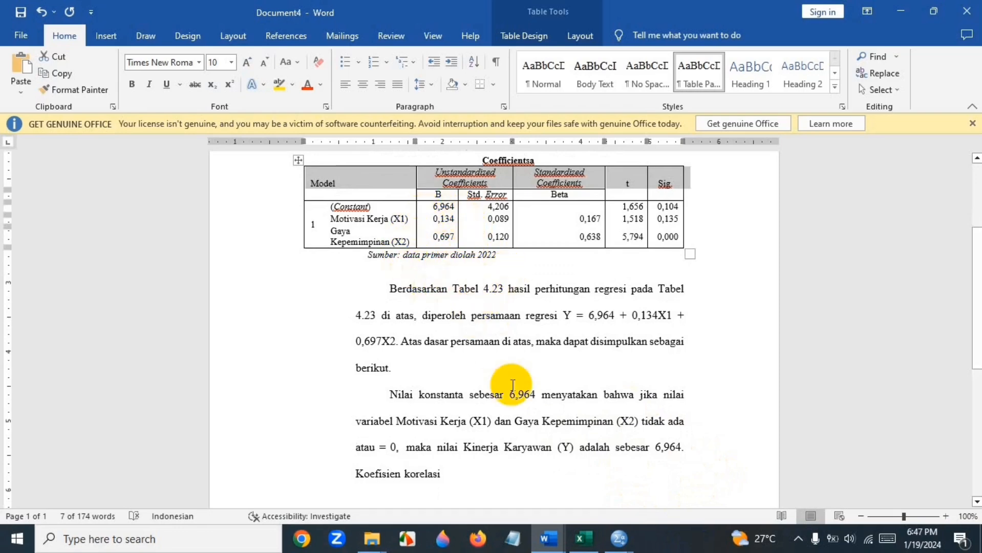
{"action": "scroll", "coordinate": [511, 382], "scroll_direction": "down", "scroll_amount": 3}
{"action": "scroll", "coordinate": [512, 385], "scroll_direction": "down", "scroll_amount": 4}
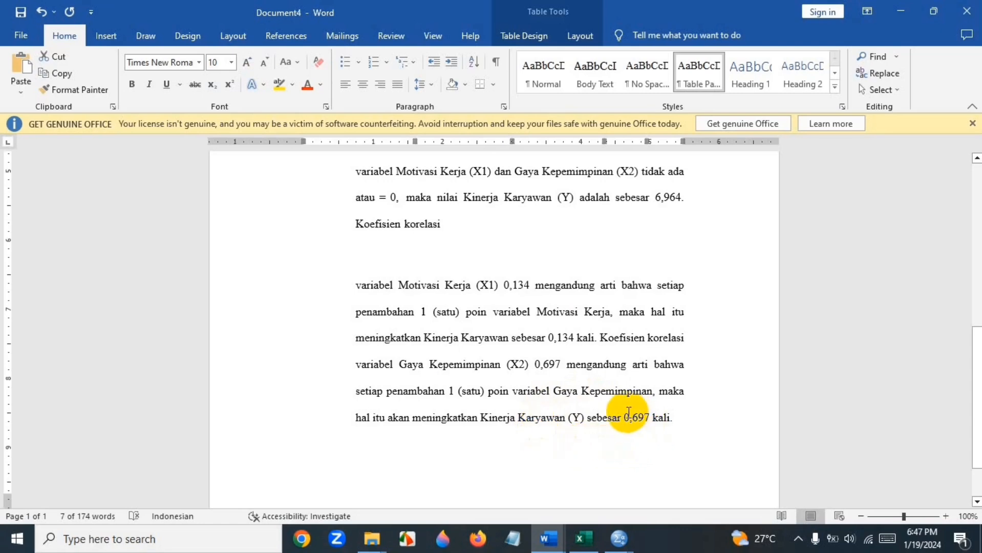
{"action": "scroll", "coordinate": [630, 412], "scroll_direction": "up", "scroll_amount": 5}
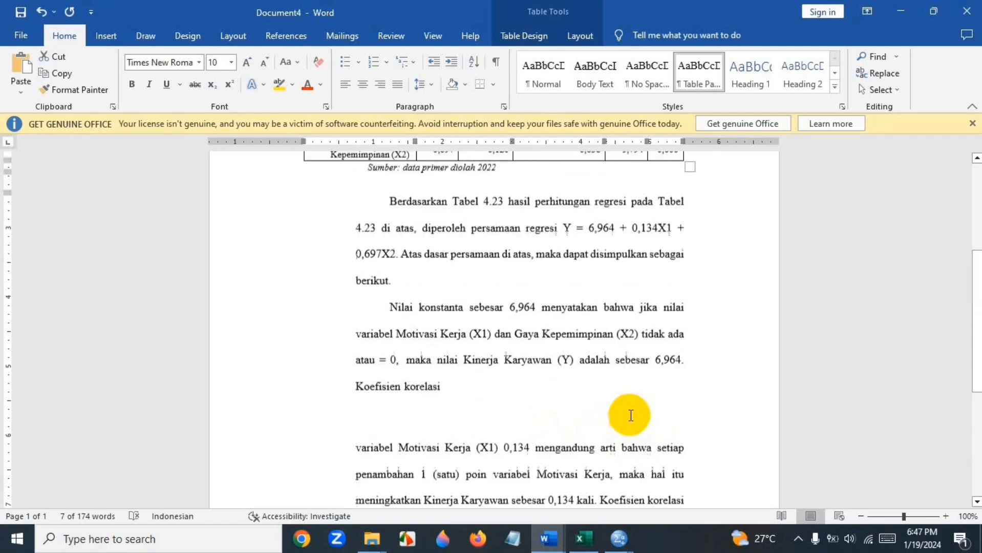
{"action": "scroll", "coordinate": [630, 415], "scroll_direction": "up", "scroll_amount": 2}
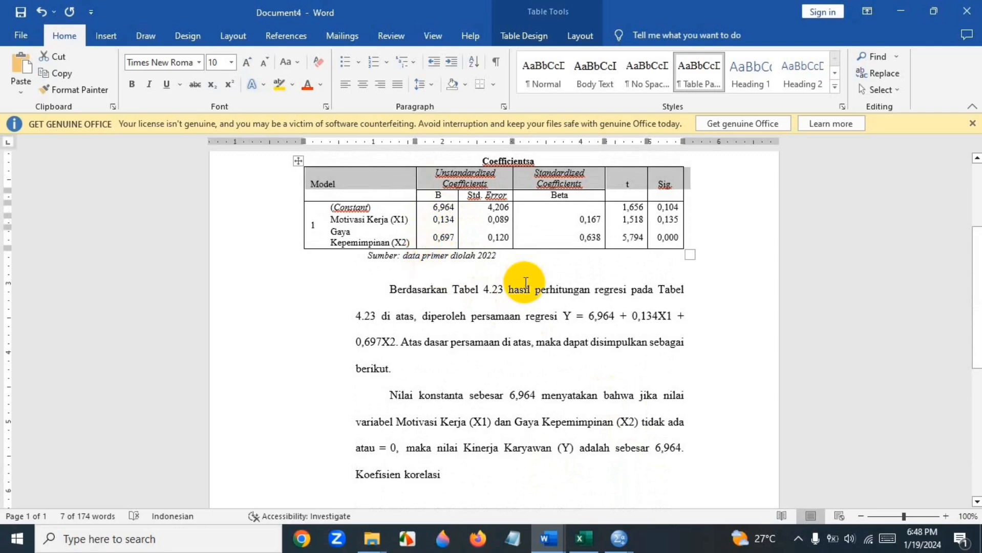
{"action": "scroll", "coordinate": [524, 282], "scroll_direction": "up", "scroll_amount": 3}
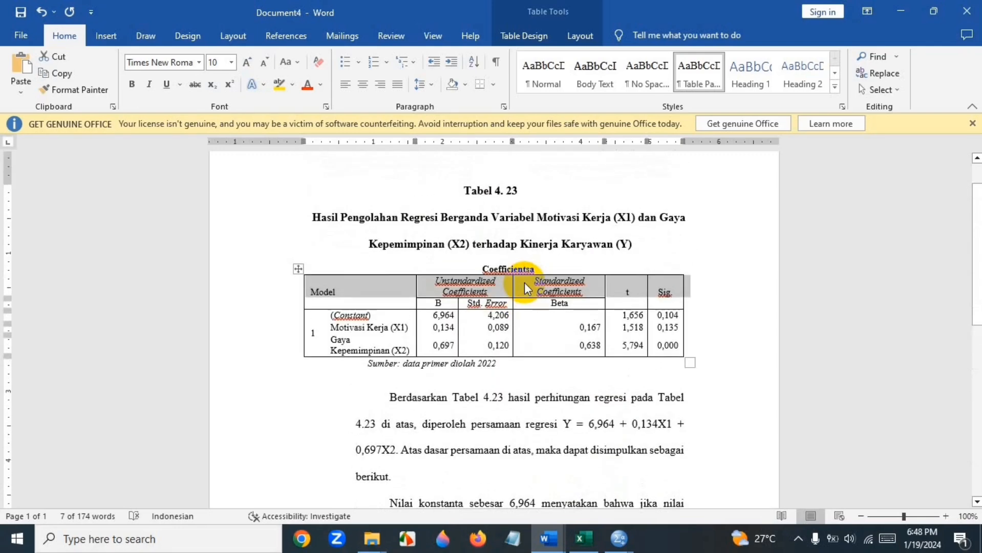